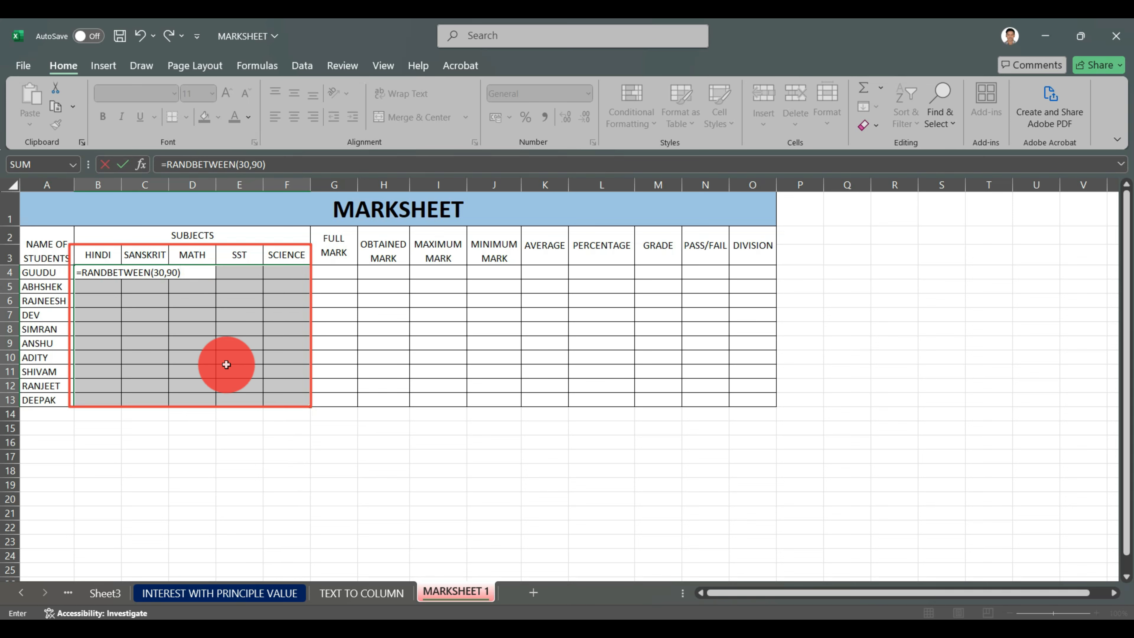
# Fill the subject marks range B4:F13 with =RANDBETWEEN(30,90) and re-enter F4 to regenerate the random marks.
pyautogui.hotkey('ctrl', 'Return')
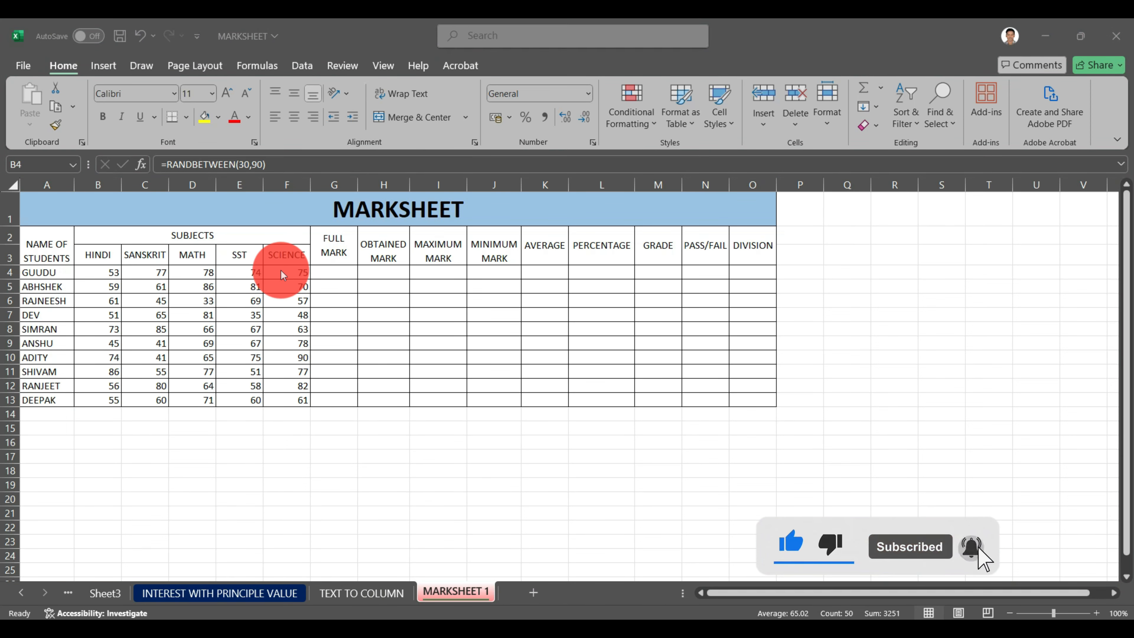
pyautogui.click(290, 271)
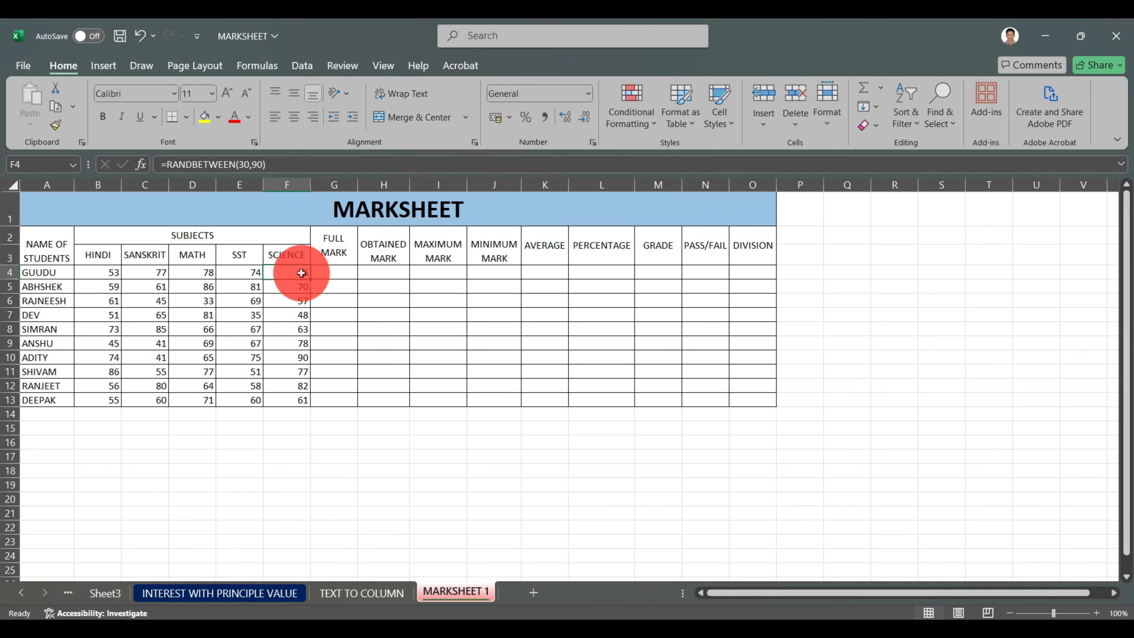
pyautogui.doubleClick(286, 274)
pyautogui.press('Return')
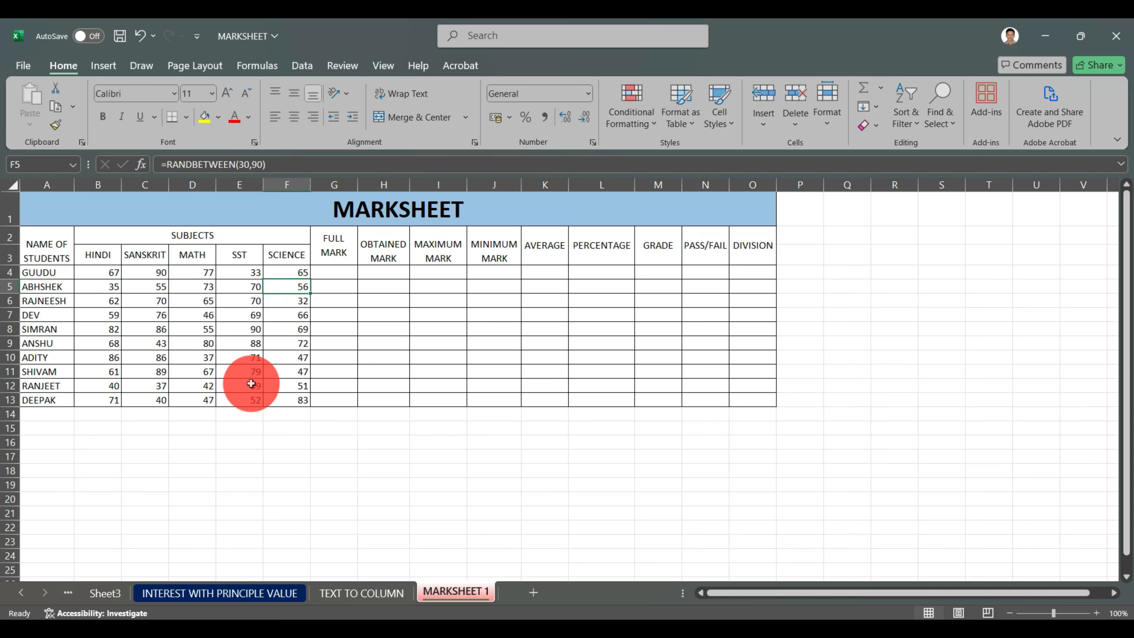
pyautogui.click(241, 328)
pyautogui.click(233, 283)
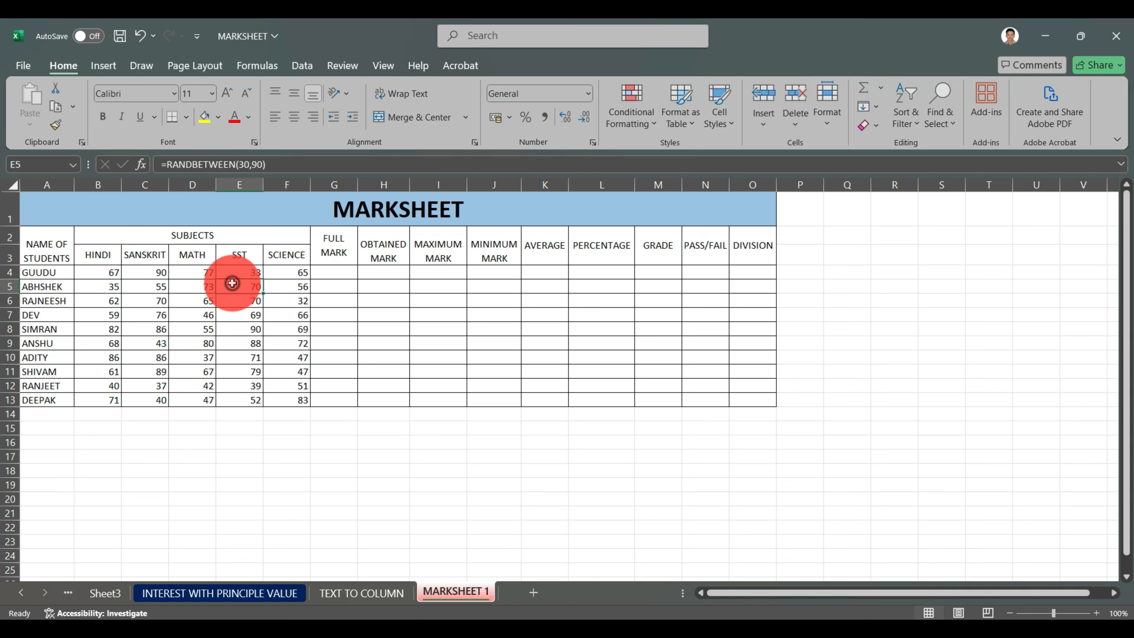
pyautogui.click(247, 269)
pyautogui.click(304, 322)
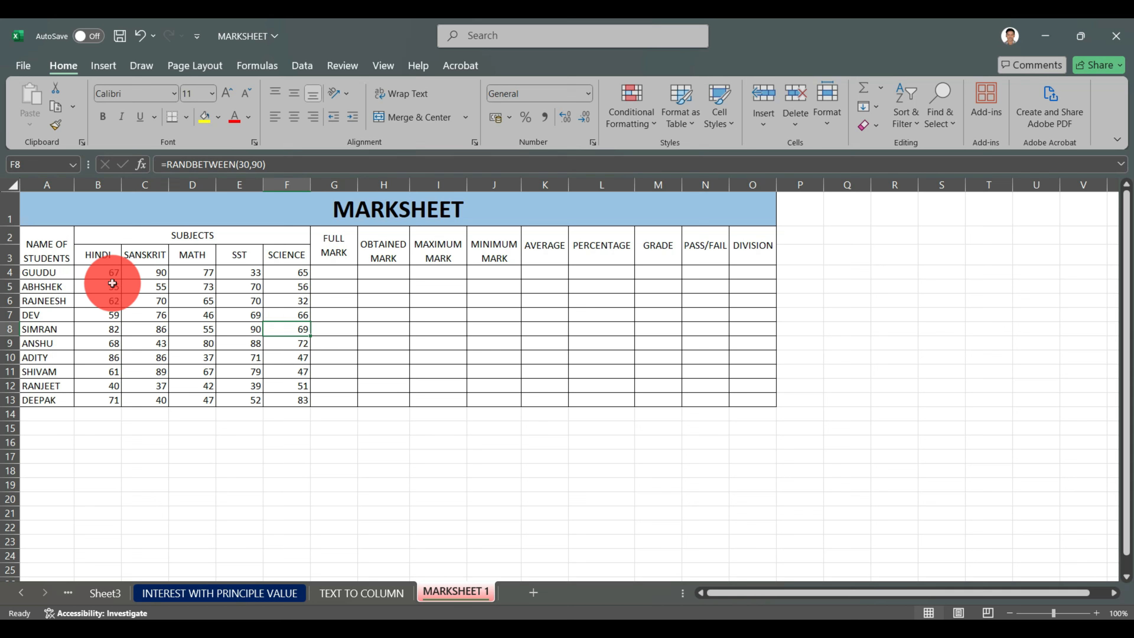
# Copy the marks in B4:F13 and paste them back over the same cells as Values only with Paste Special.
pyautogui.click(101, 274)
pyautogui.moveTo(111, 276); pyautogui.dragTo(303, 397)
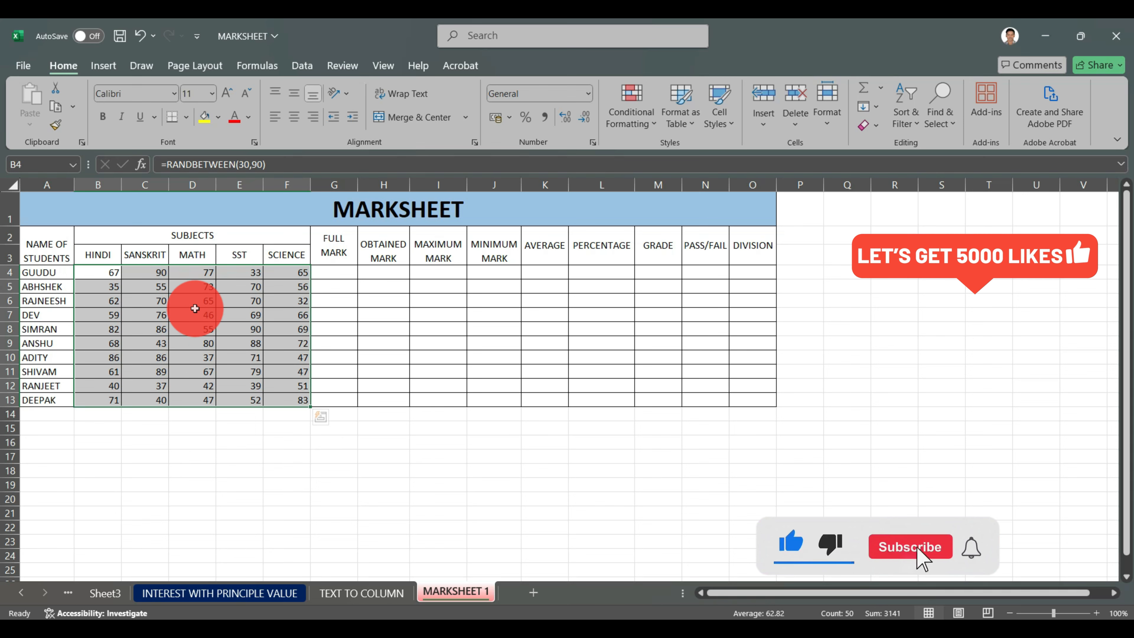
pyautogui.click(54, 109)
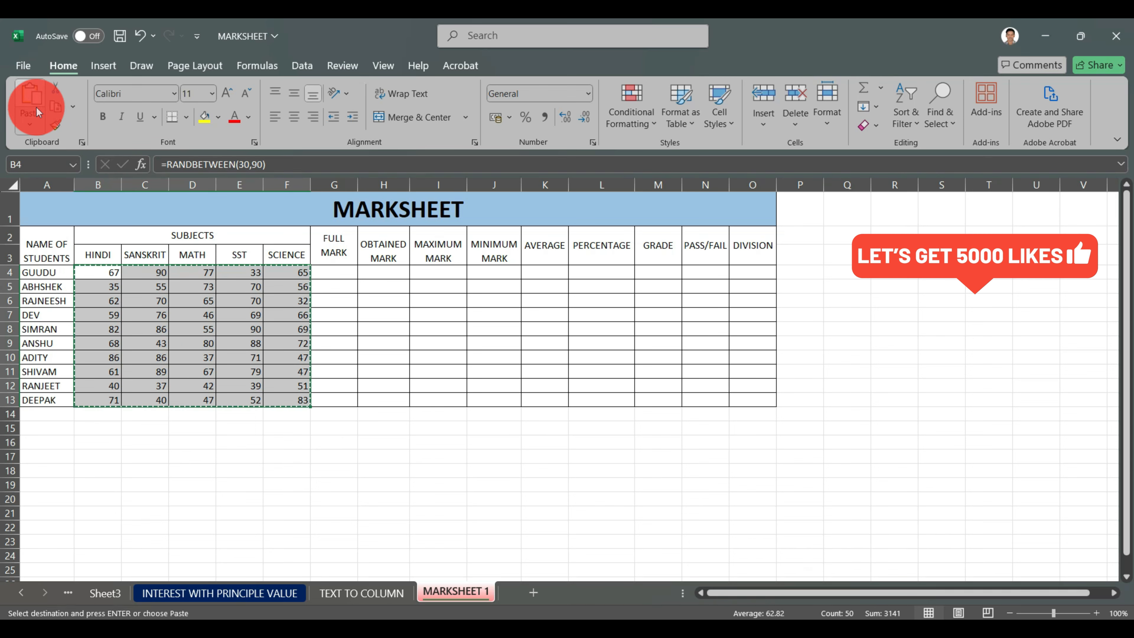
pyautogui.click(30, 123)
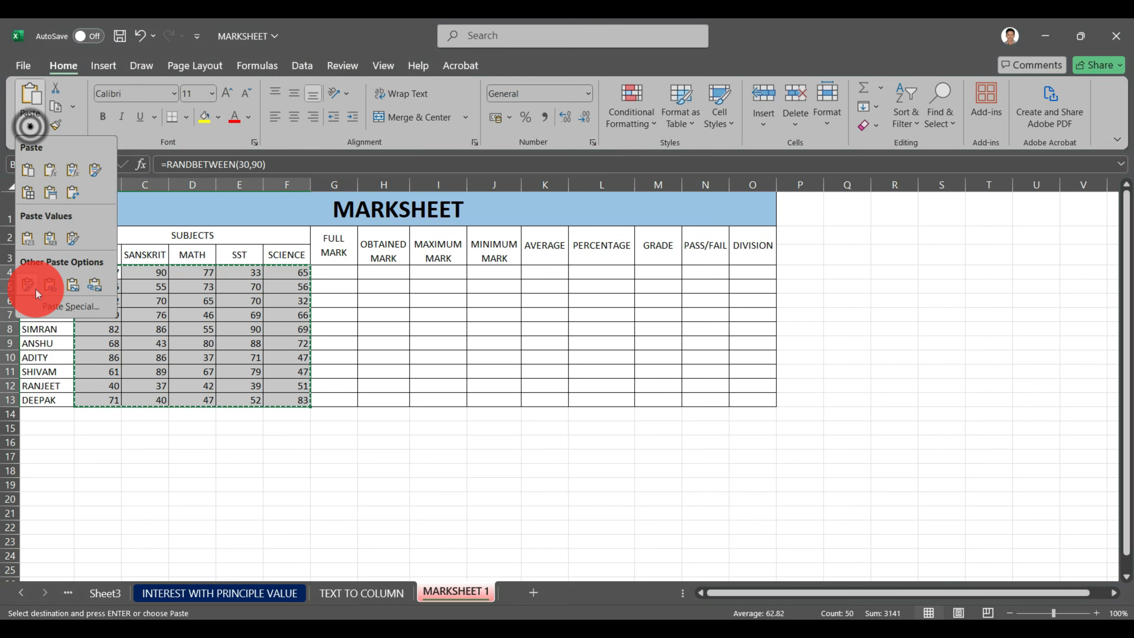
pyautogui.click(55, 309)
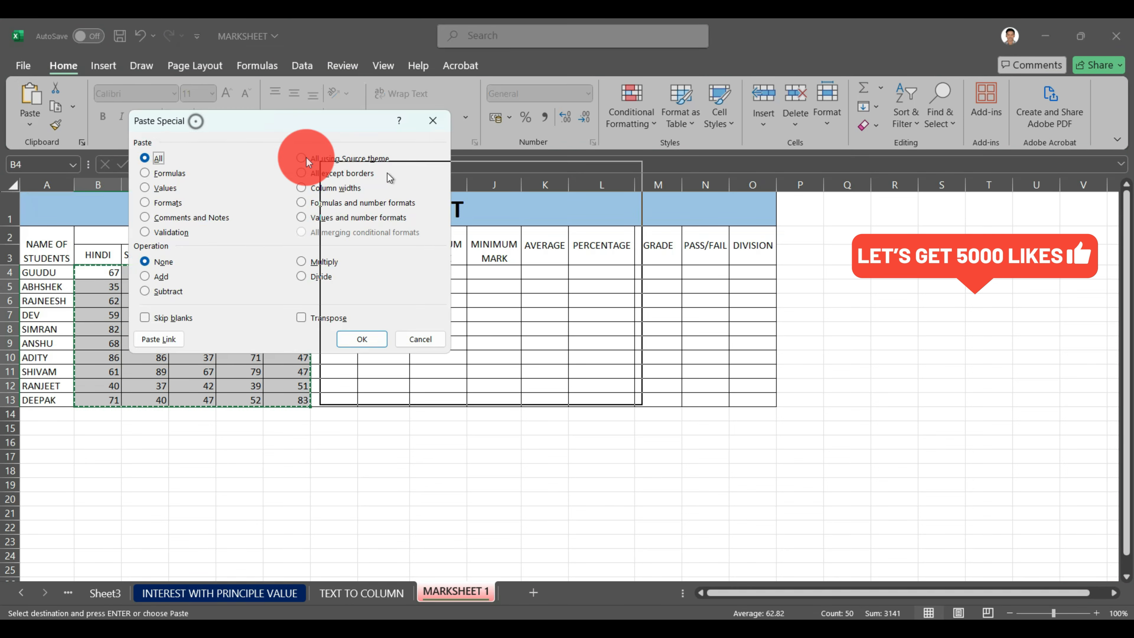
pyautogui.click(372, 241)
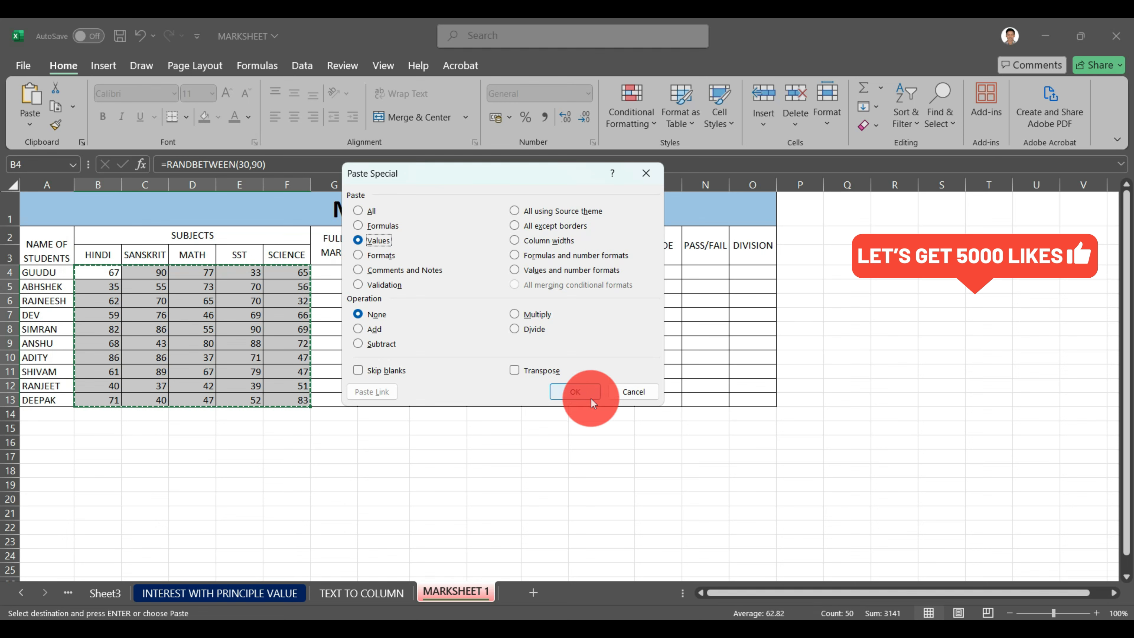
pyautogui.click(576, 391)
pyautogui.click(342, 459)
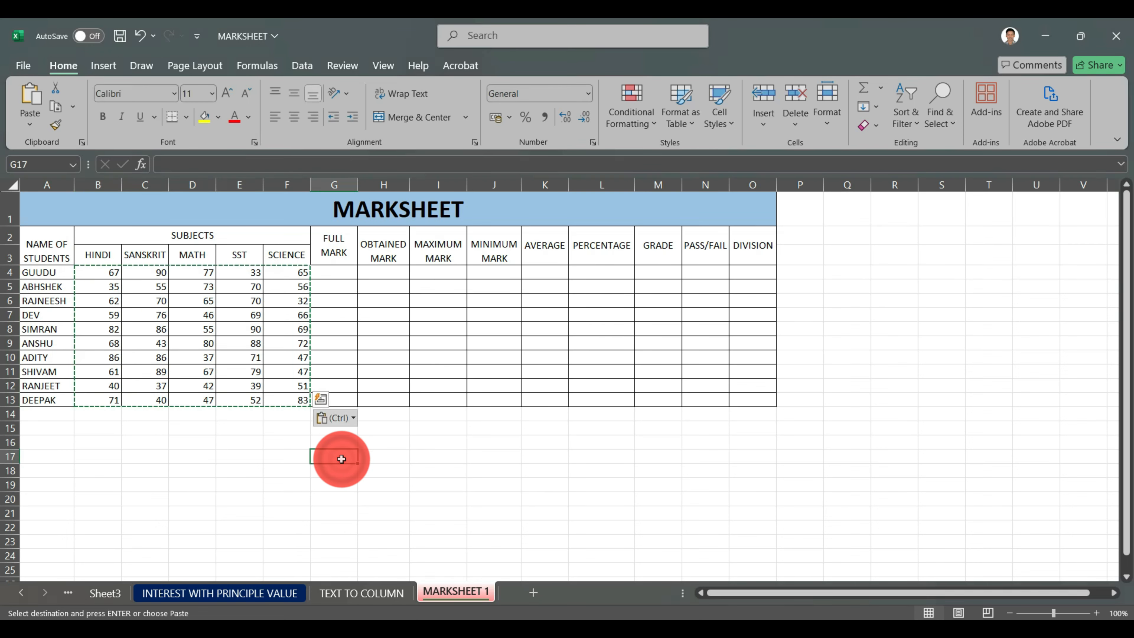
pyautogui.press('Escape')
pyautogui.doubleClick(290, 271)
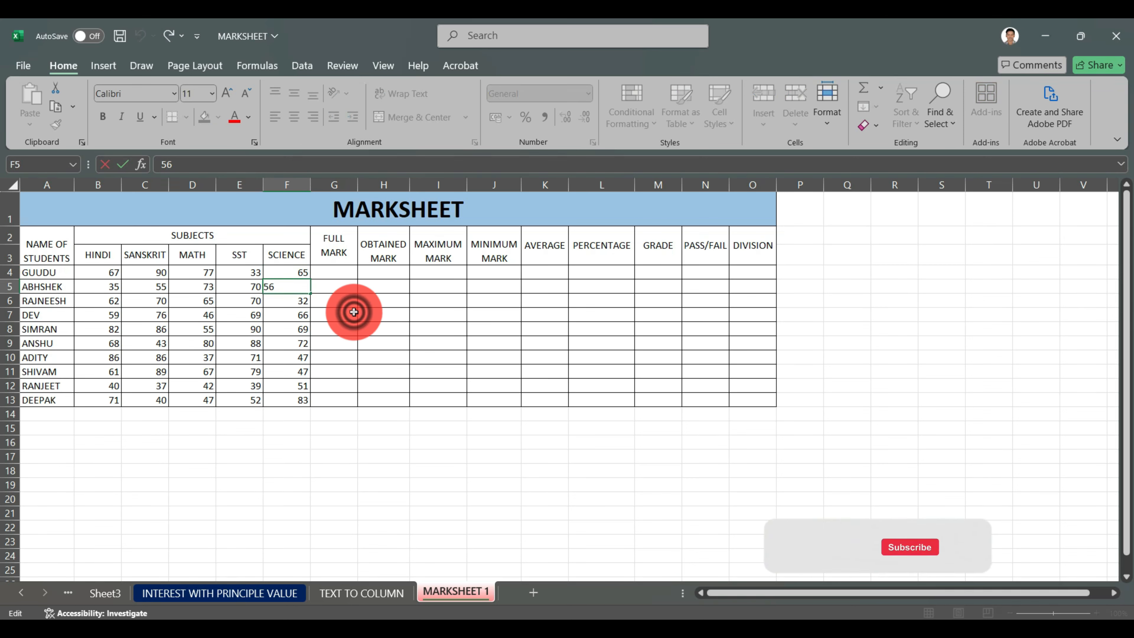
# Fill the Full Mark cells G4:G13 with 500 for all students.
pyautogui.moveTo(338, 271); pyautogui.dragTo(331, 398)
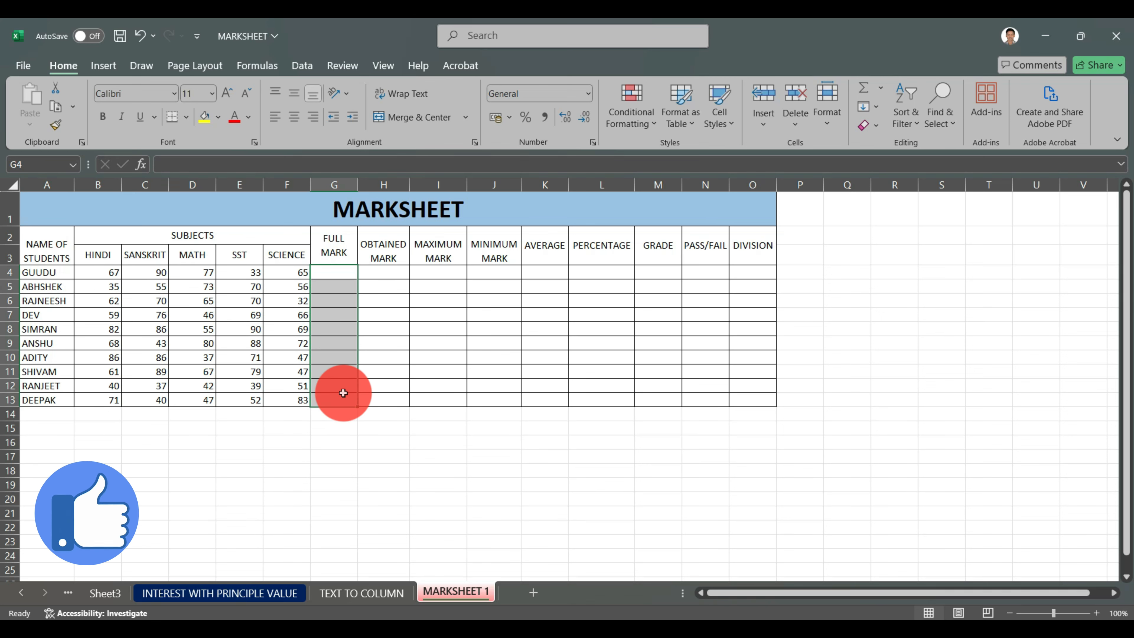
pyautogui.write('500')
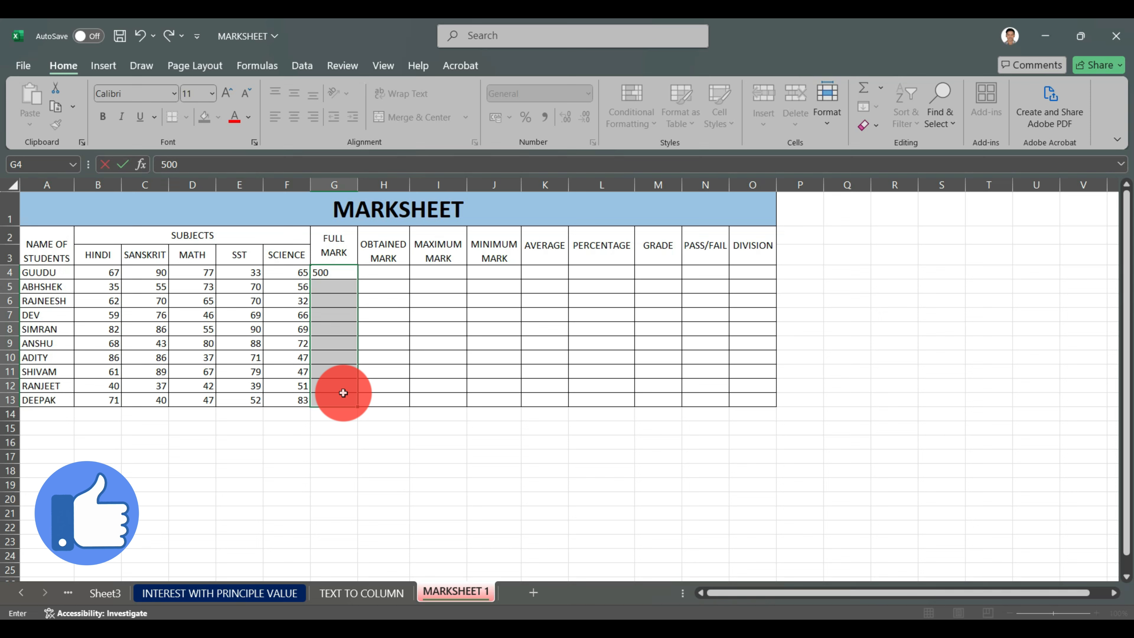
pyautogui.hotkey('ctrl', 'Return')
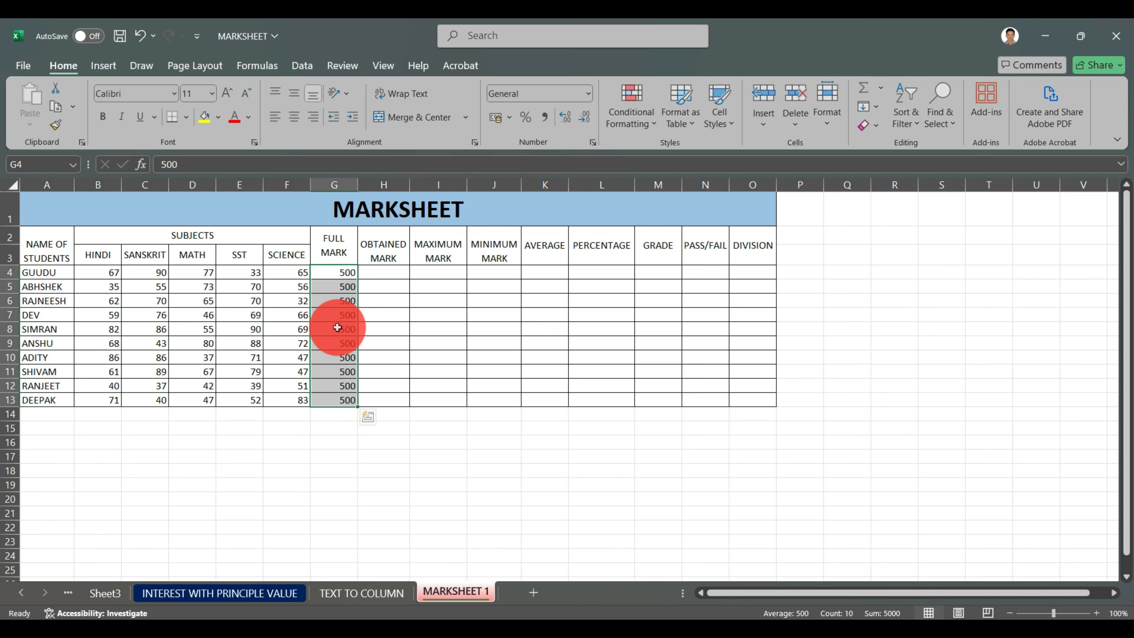
# Fill the Obtained Mark cells H4:H13 with the formula =SUM(B4:F4), adjusted for each student's row.
pyautogui.click(383, 274)
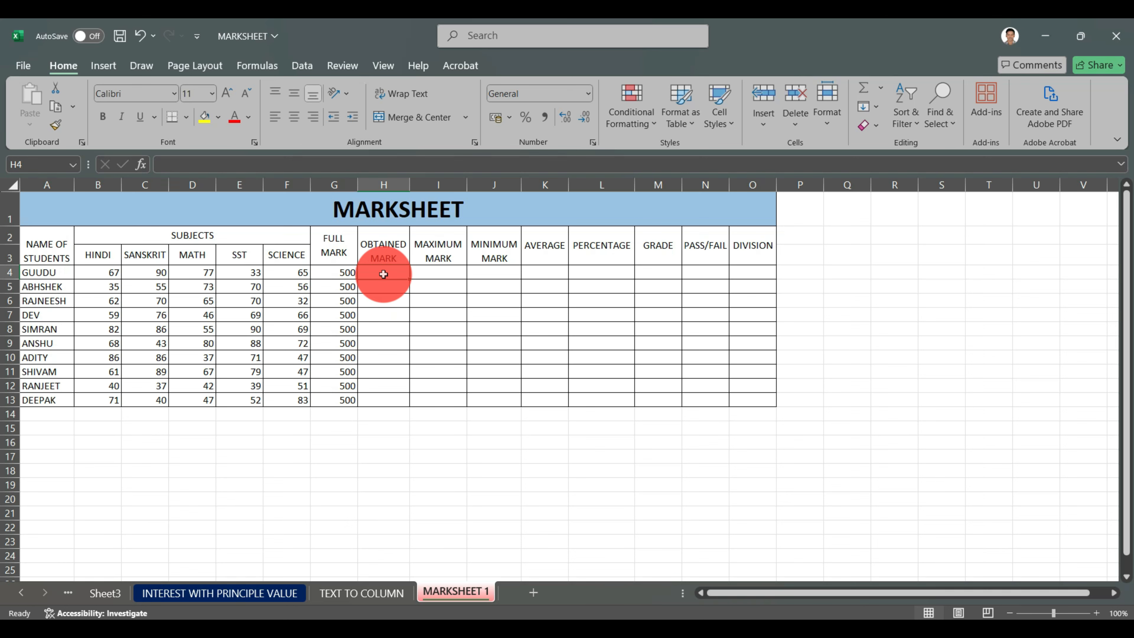
pyautogui.moveTo(389, 273); pyautogui.dragTo(391, 398)
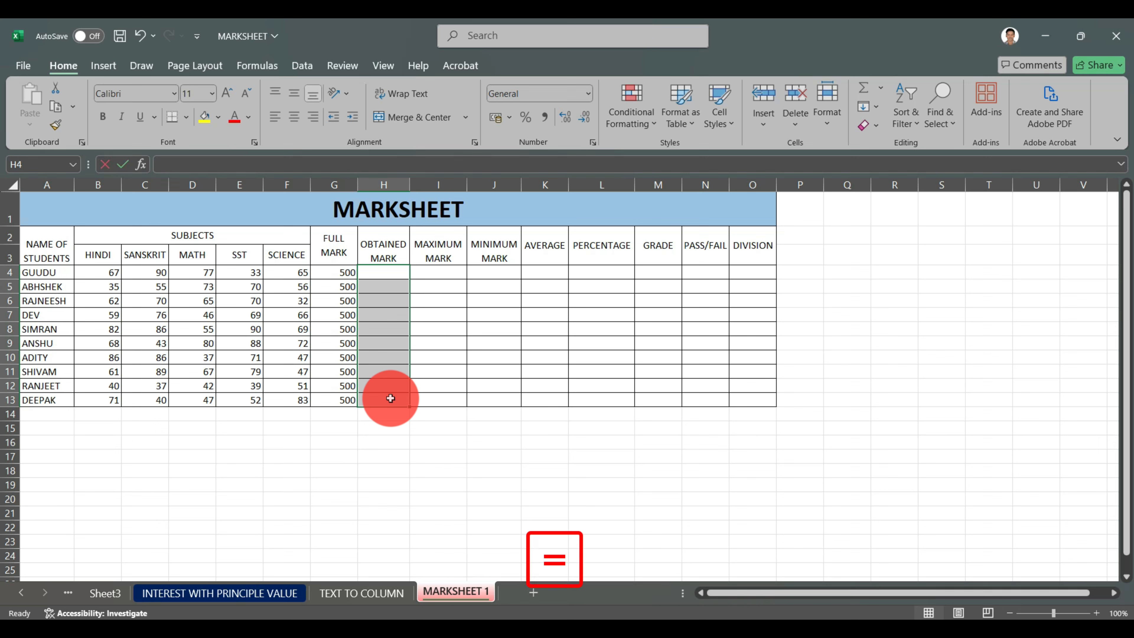
pyautogui.write('=SUM')
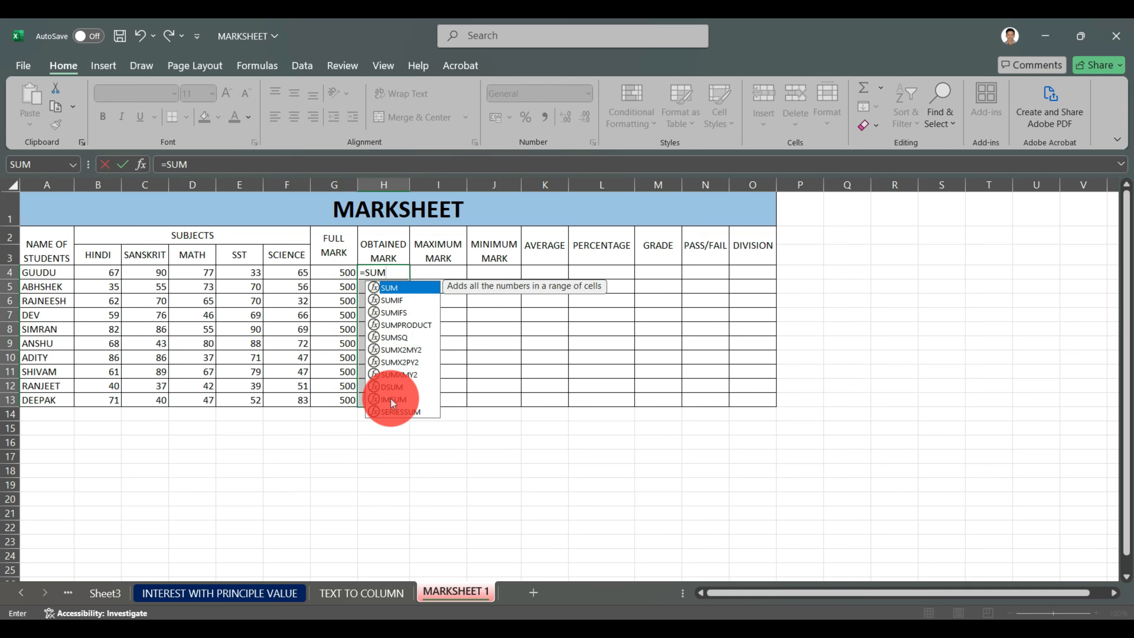
pyautogui.press('Tab')
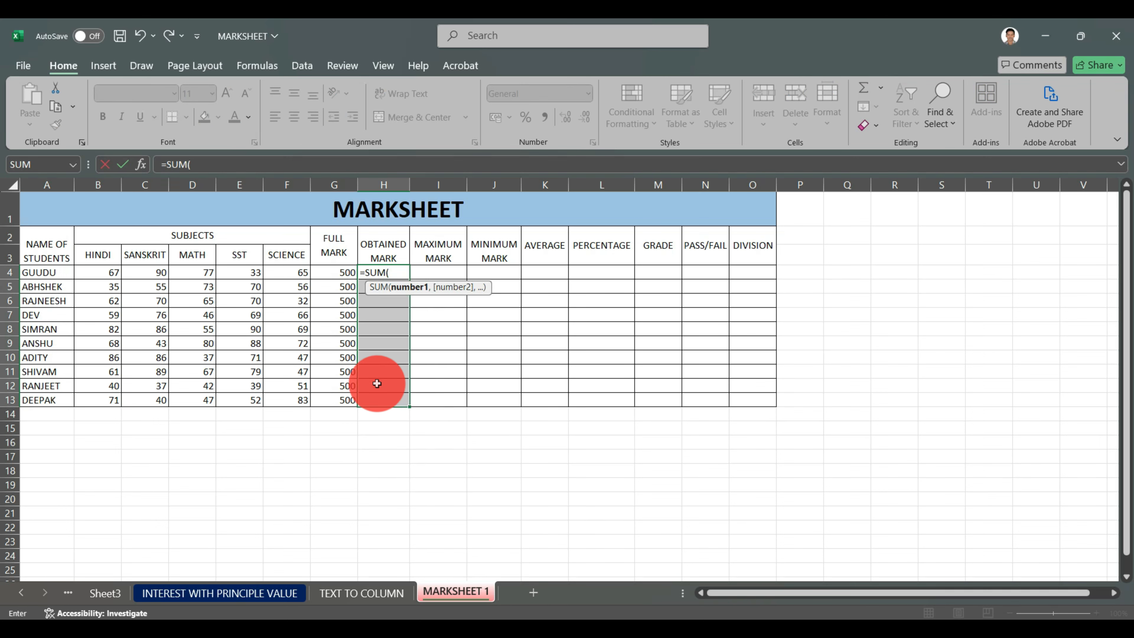
pyautogui.moveTo(109, 274); pyautogui.dragTo(279, 272)
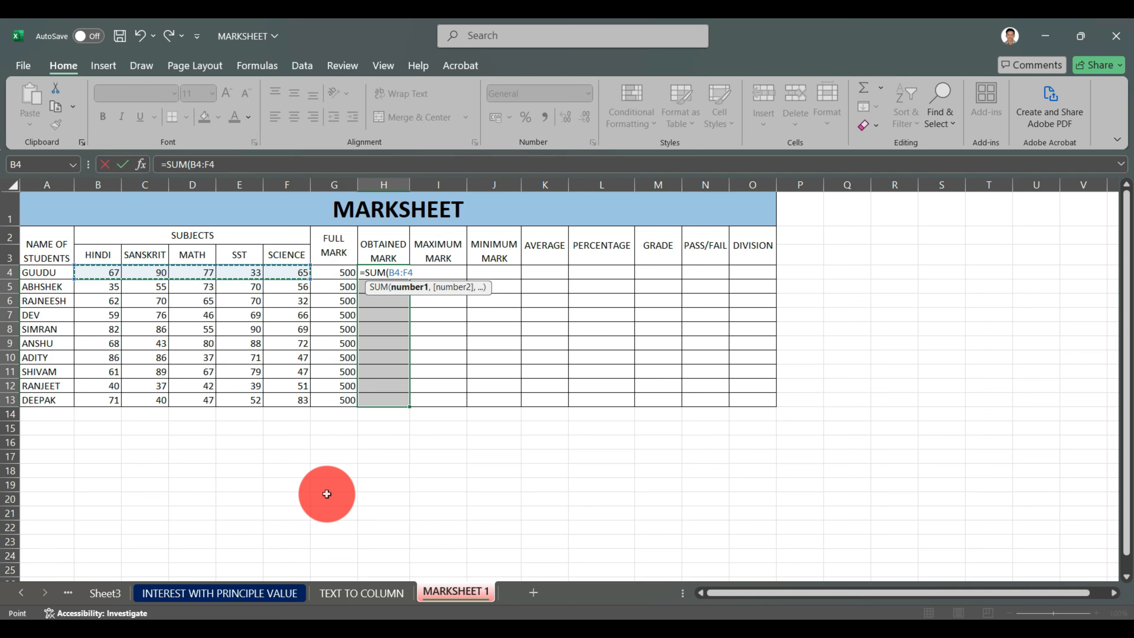
pyautogui.write(')')
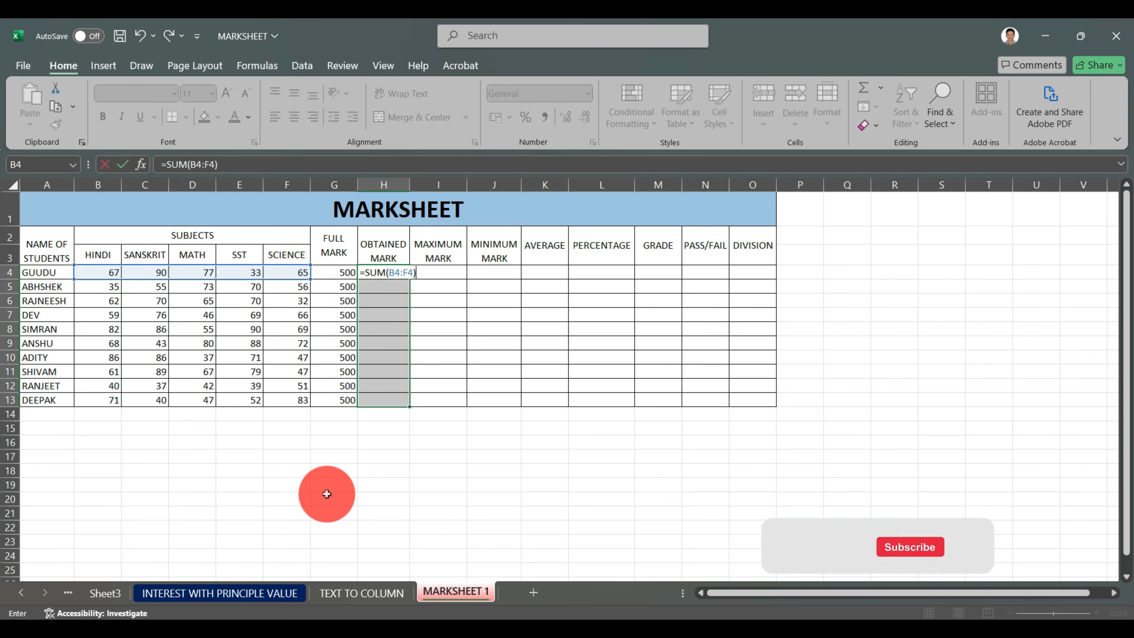
pyautogui.hotkey('ctrl', 'Return')
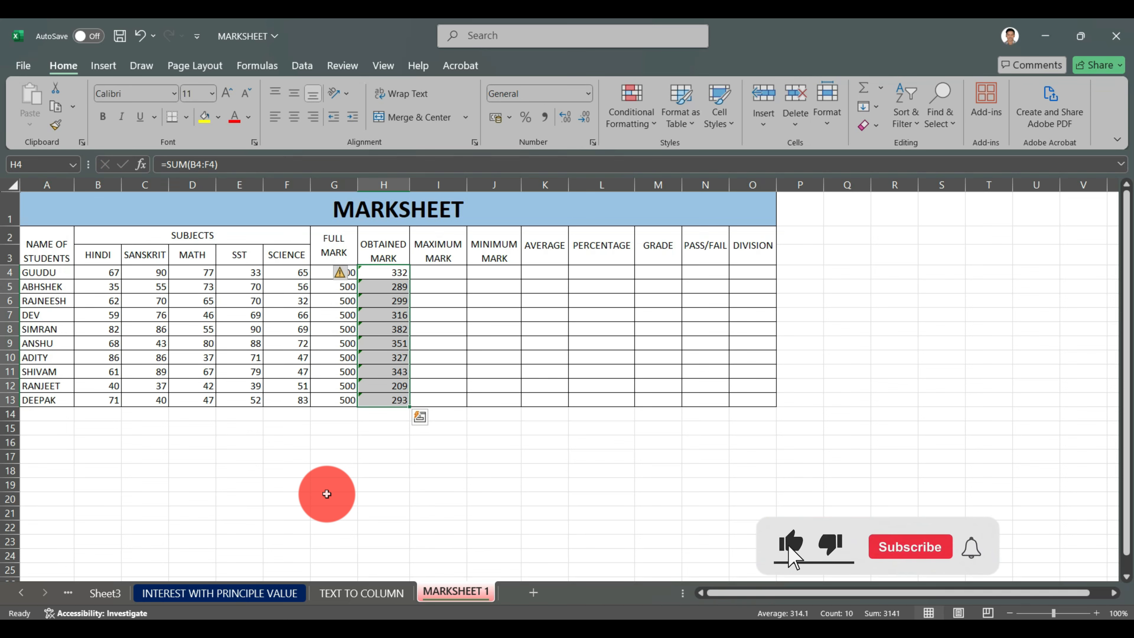
# Examine the SUM formulas of individual students in the Obtained Mark column.
pyautogui.click(374, 297)
pyautogui.click(387, 268)
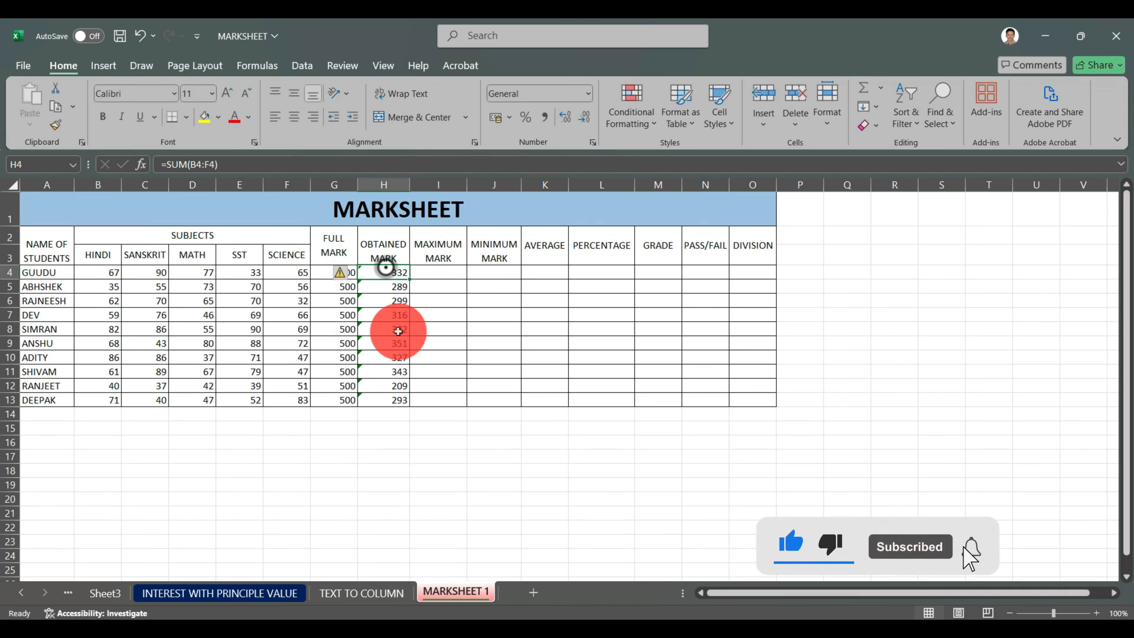
pyautogui.click(401, 381)
pyautogui.click(400, 372)
pyautogui.click(393, 347)
pyautogui.click(398, 327)
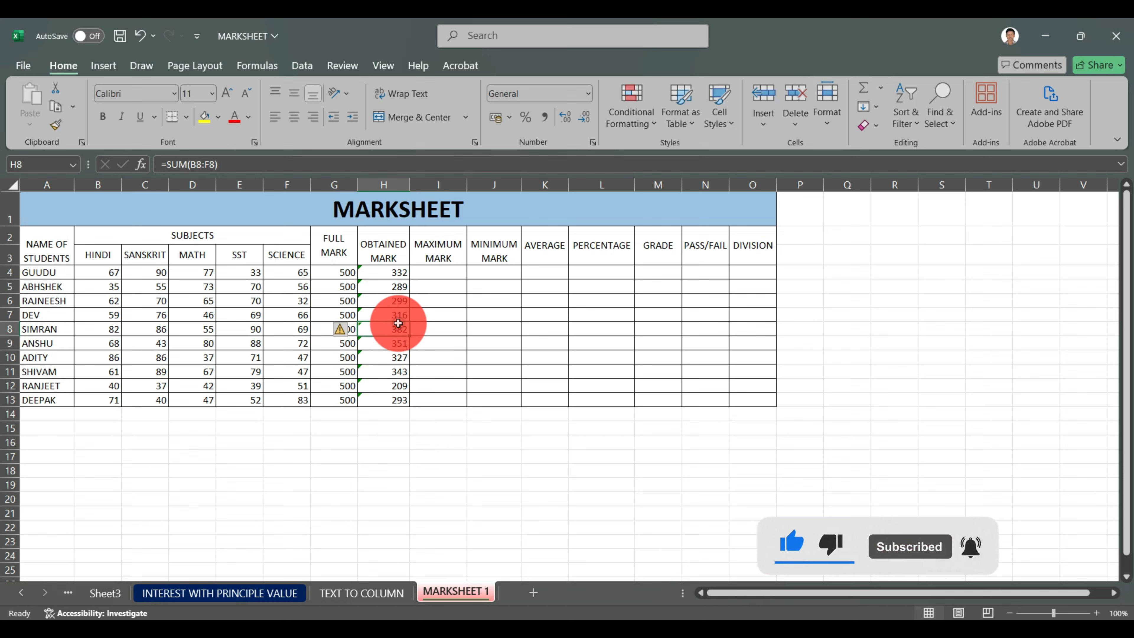
pyautogui.click(398, 312)
pyautogui.click(398, 299)
pyautogui.click(397, 285)
pyautogui.click(385, 372)
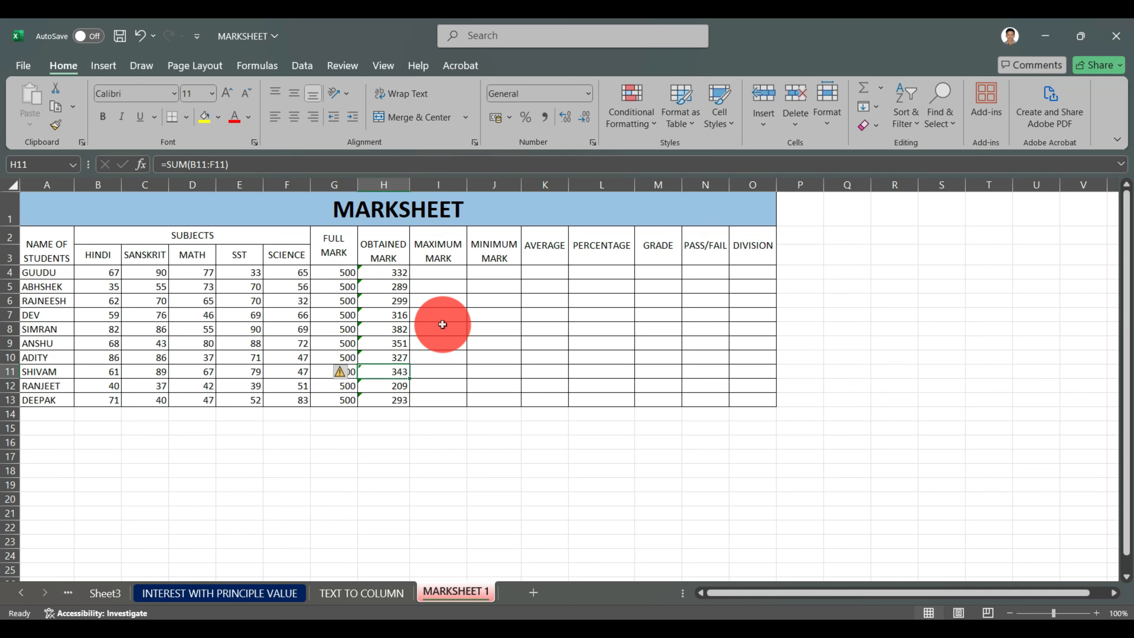
# Enter =MAX(B4:F4) in the first student's Maximum Mark cell, I4.
pyautogui.click(451, 275)
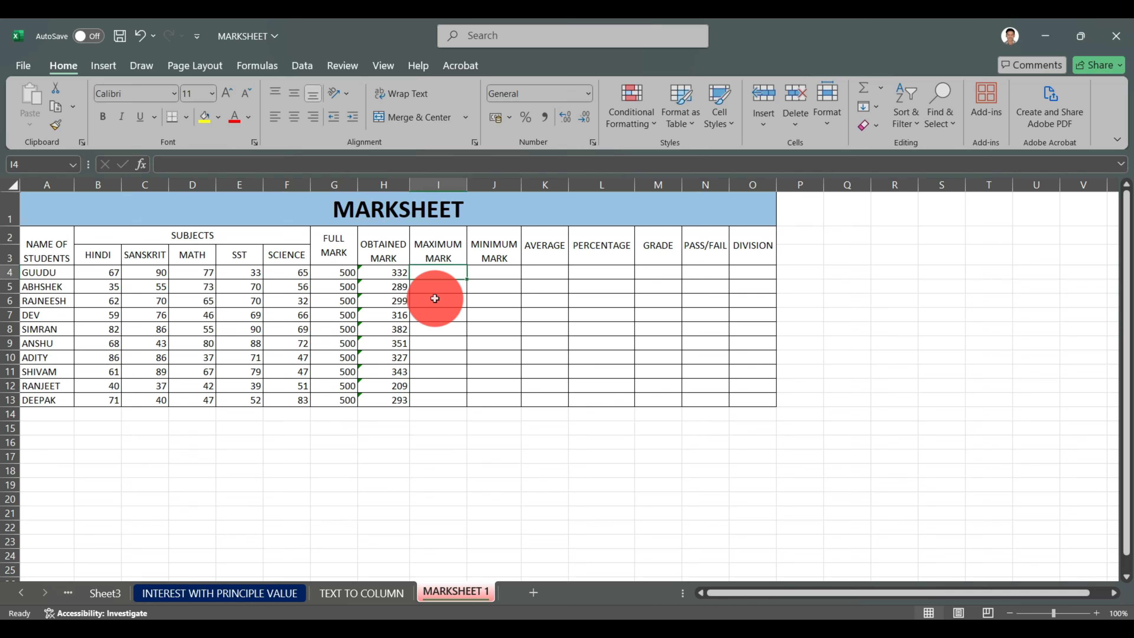
pyautogui.write('=MA')
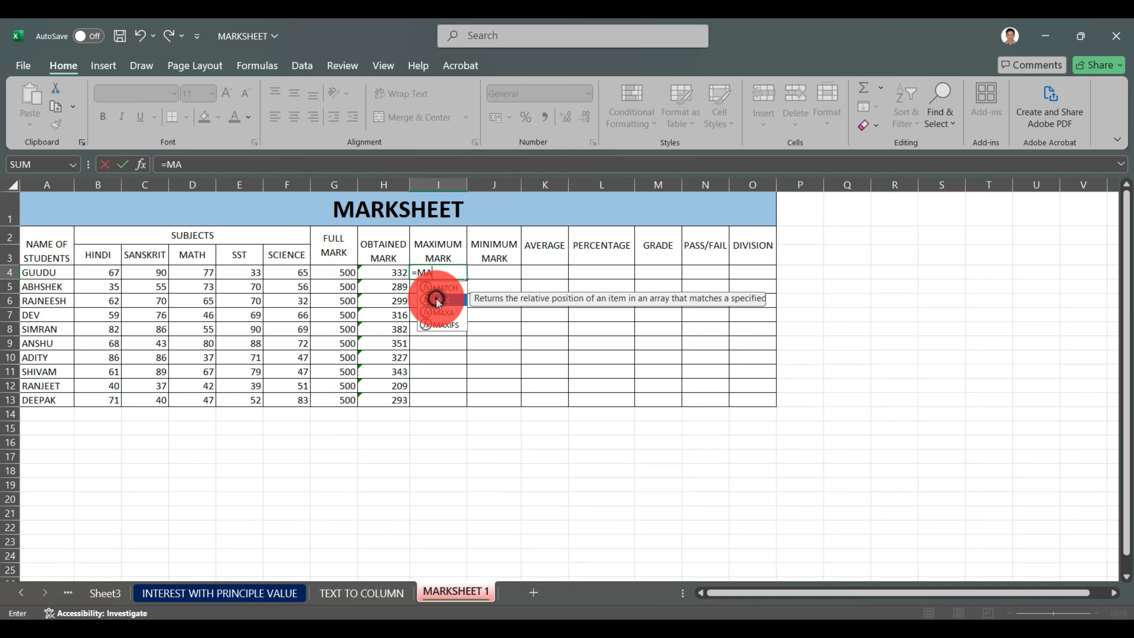
pyautogui.doubleClick(436, 299)
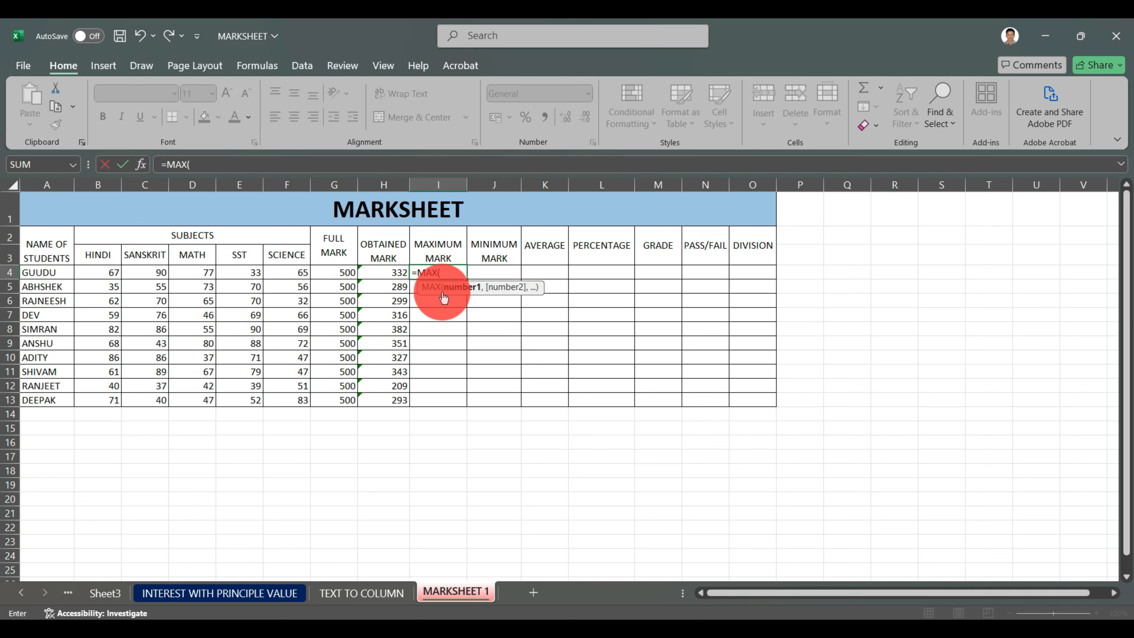
pyautogui.click(92, 271)
pyautogui.moveTo(105, 271); pyautogui.dragTo(279, 273)
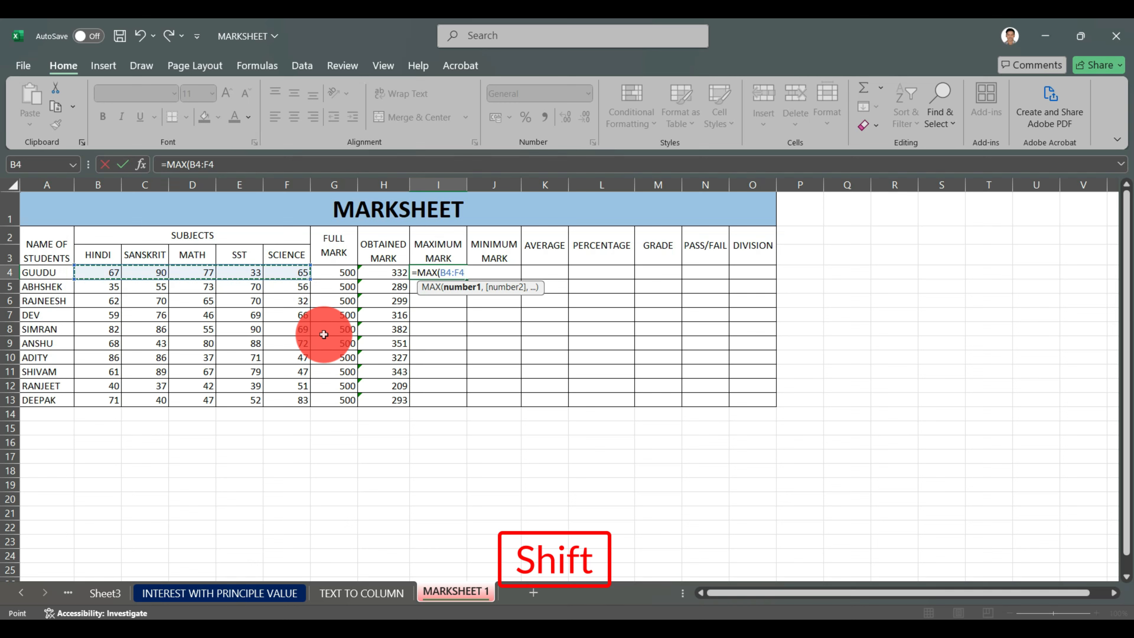
pyautogui.write(')')
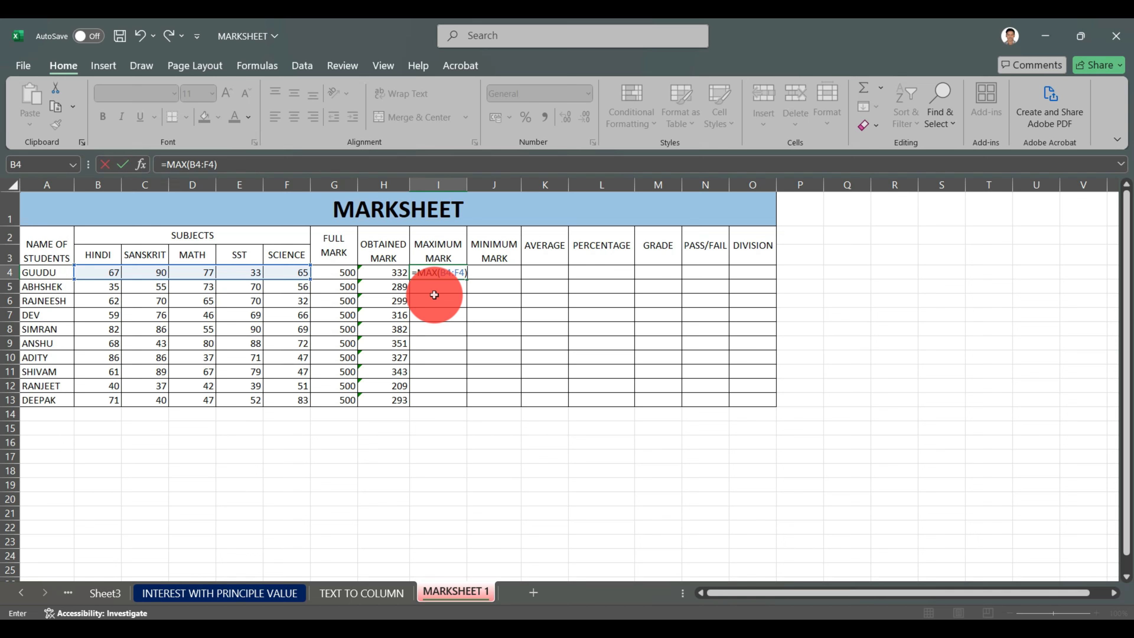
pyautogui.press('Return')
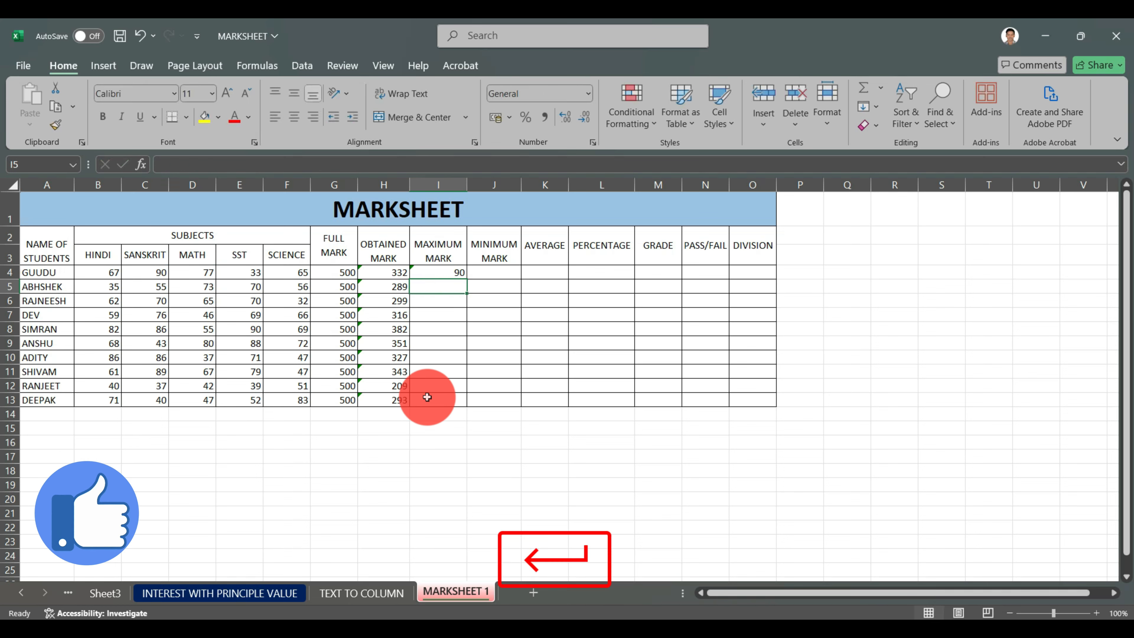
# Copy the MAX formula from I4 down through I13 for the remaining students.
pyautogui.click(443, 255)
pyautogui.click(454, 273)
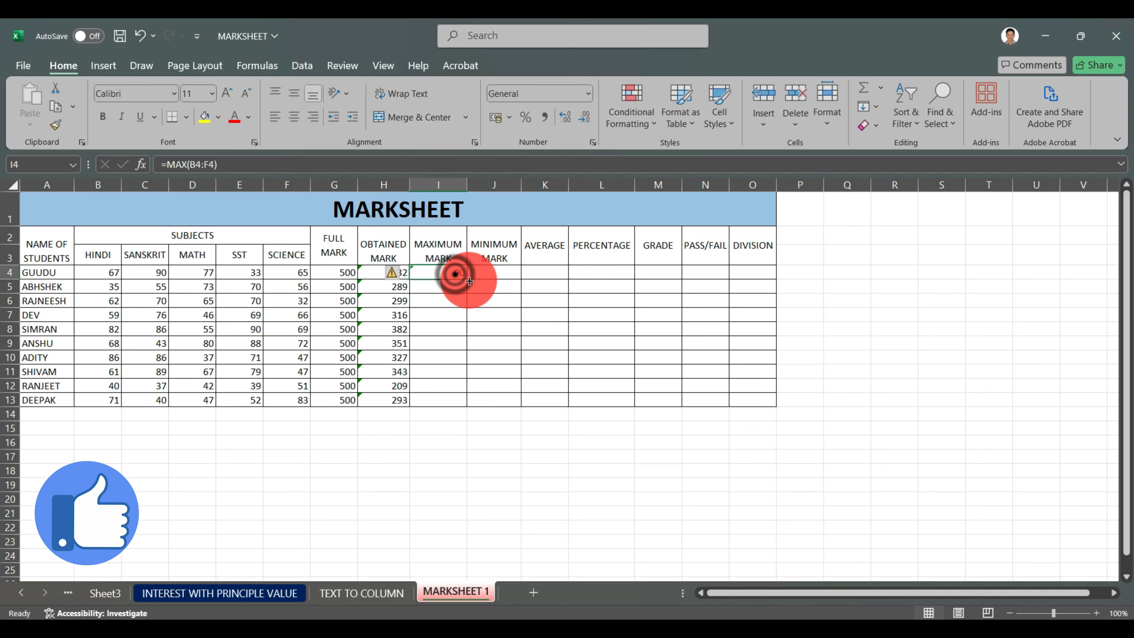
pyautogui.moveTo(470, 281); pyautogui.dragTo(459, 399)
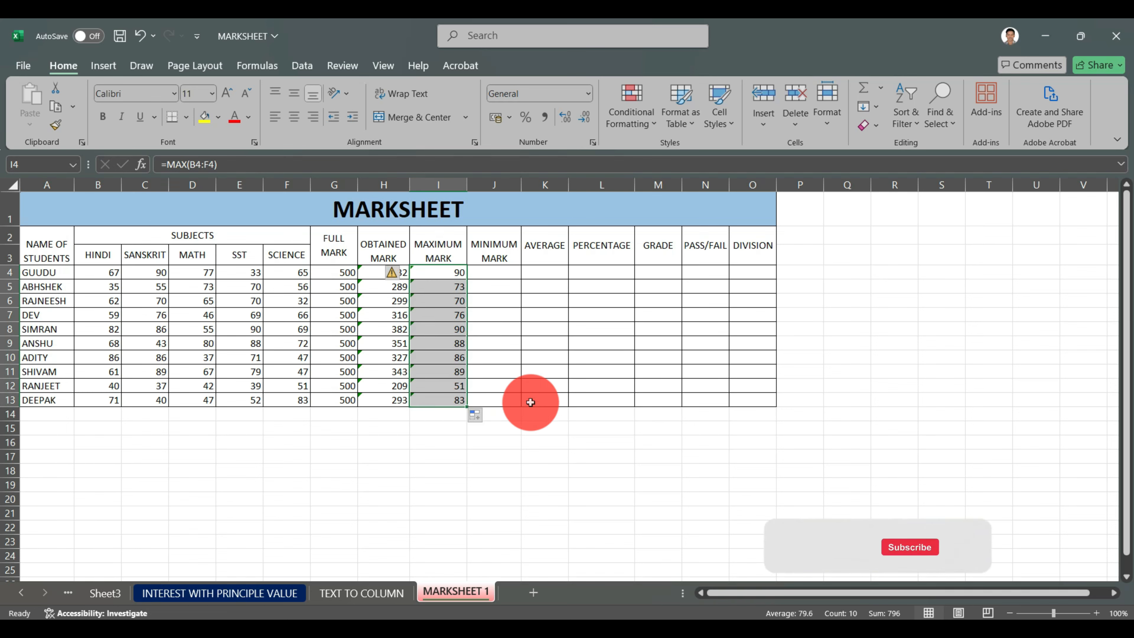
# Enter =MIN(B4:F4) in the first student's Minimum Mark cell, J4.
pyautogui.click(498, 270)
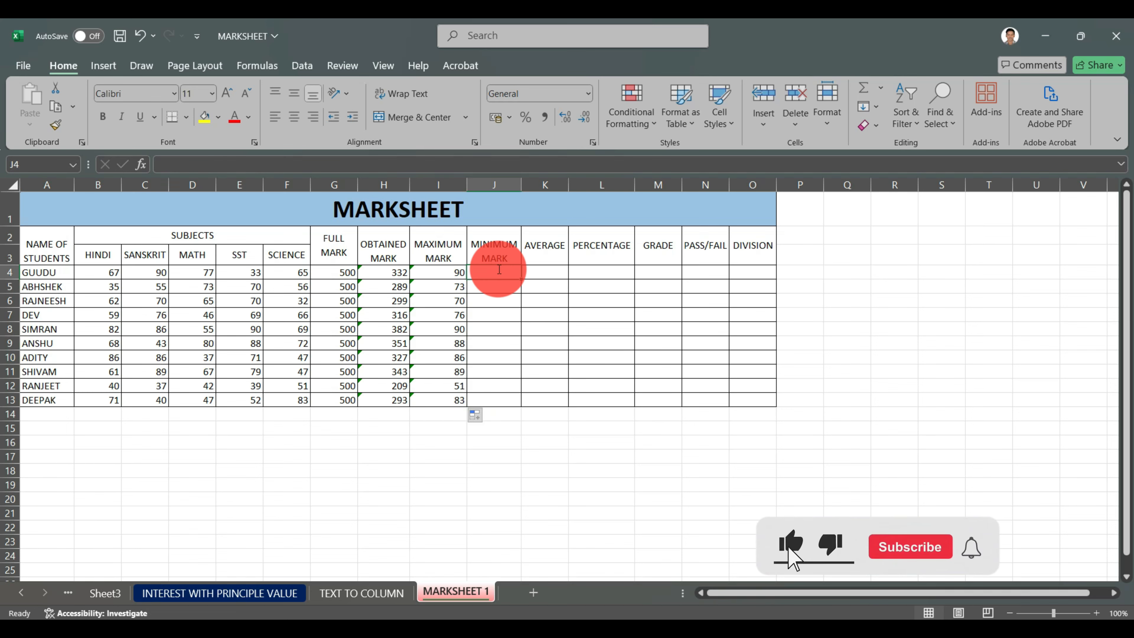
pyautogui.write('=MIN')
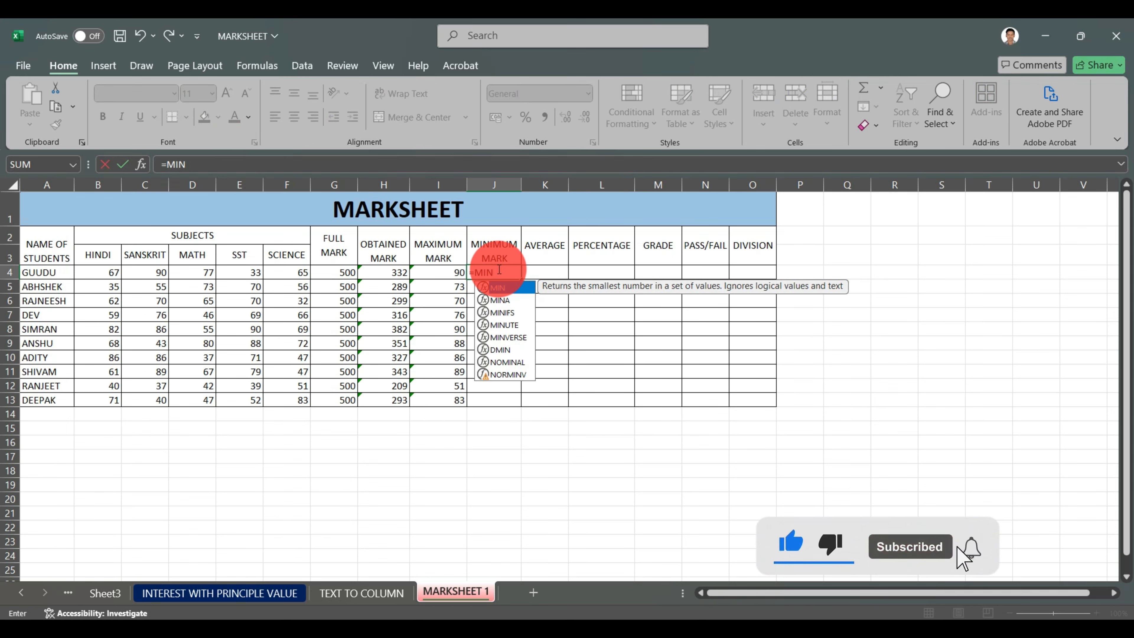
pyautogui.press('Tab')
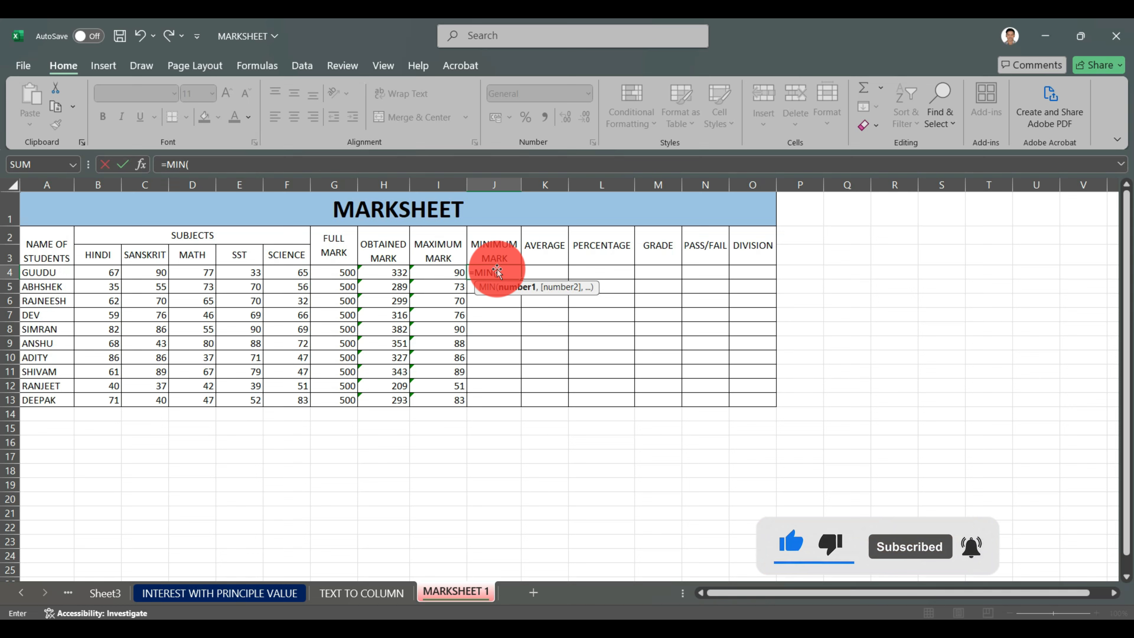
pyautogui.moveTo(107, 271); pyautogui.dragTo(266, 275)
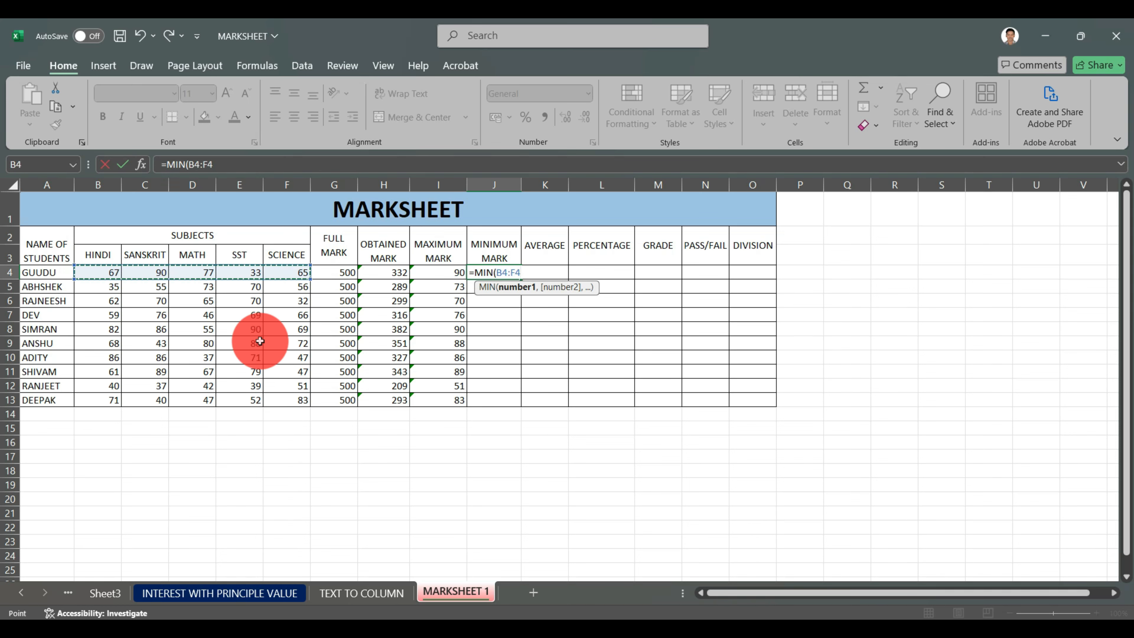
pyautogui.press('shift')
pyautogui.write(')')
pyautogui.press('Return')
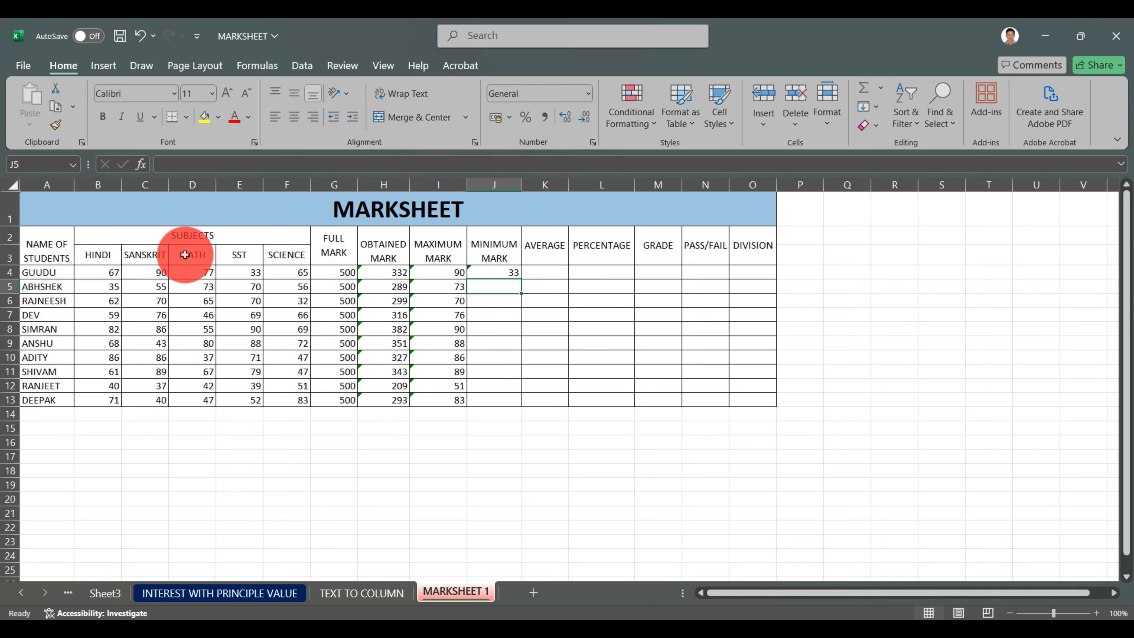
# Copy the MIN formula from J4 and paste it over J4:J13 to cover all the students.
pyautogui.press('Up')
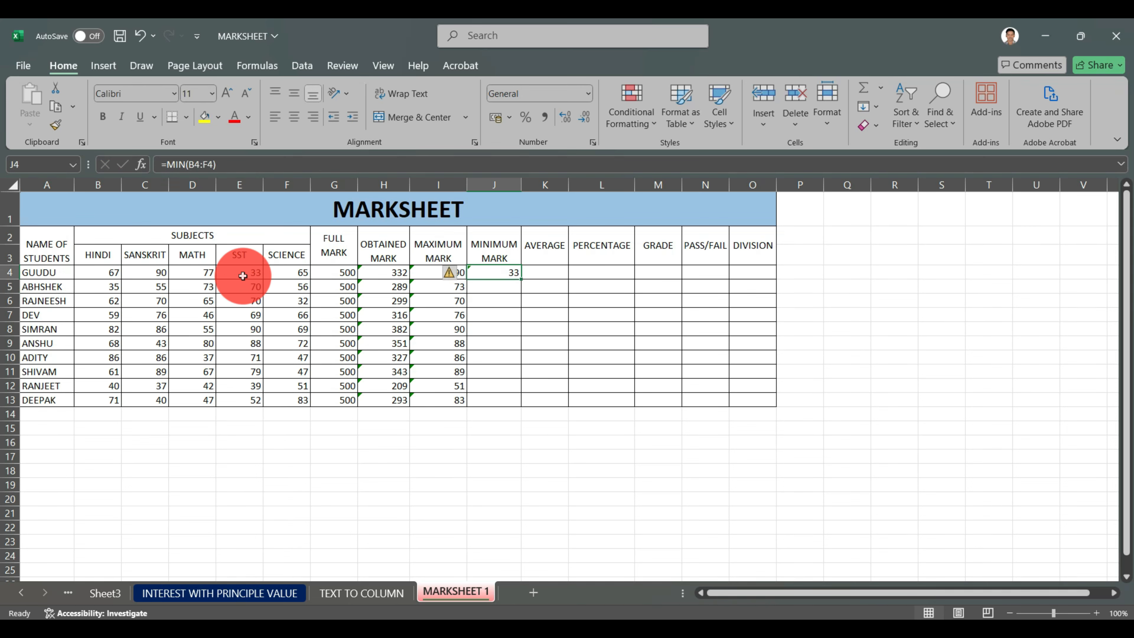
pyautogui.press('shift')
pyautogui.hotkey('ctrl', 'c')
pyautogui.hotkey('shift', 'Down')
pyautogui.hotkey('shift', 'Down')
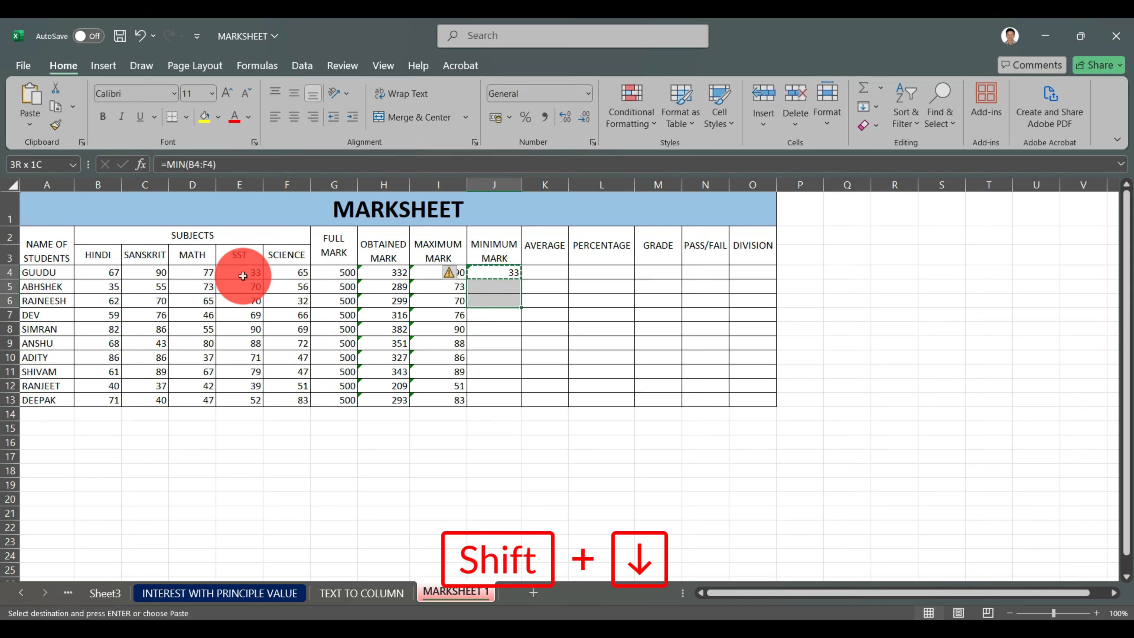
pyautogui.hotkey('shift', 'Down')
pyautogui.hotkey('shift', 'Down')
pyautogui.hotkey('shift', 'Down')
pyautogui.hotkey('shift', 'Down')
pyautogui.hotkey('shift', 'Down')
pyautogui.hotkey('shift', 'Down')
pyautogui.hotkey('shift', 'Down')
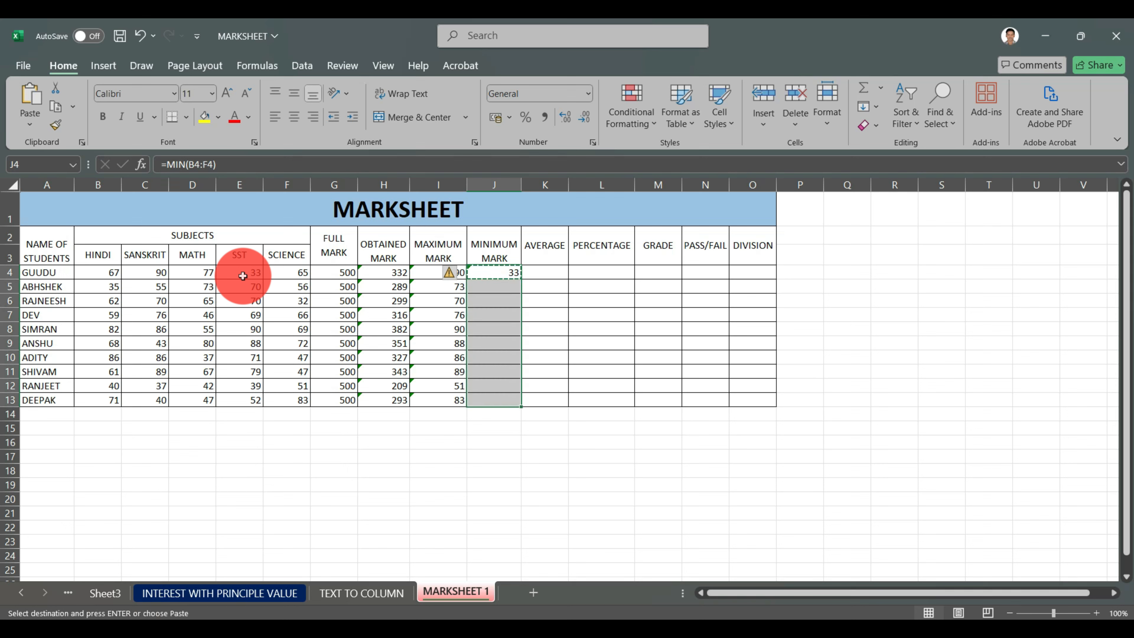
pyautogui.press('shift')
pyautogui.press('shift+Insert')
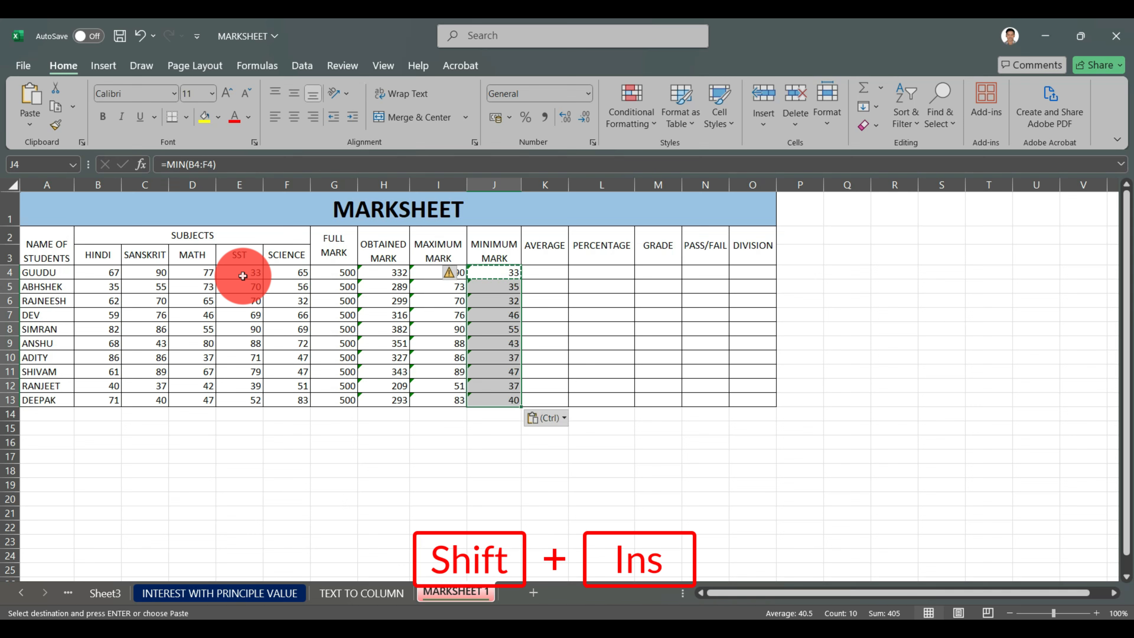
# Enter =AVERAGE(B4:F4) in the first student's Average cell, K4, and fill it down through K13.
pyautogui.click(558, 271)
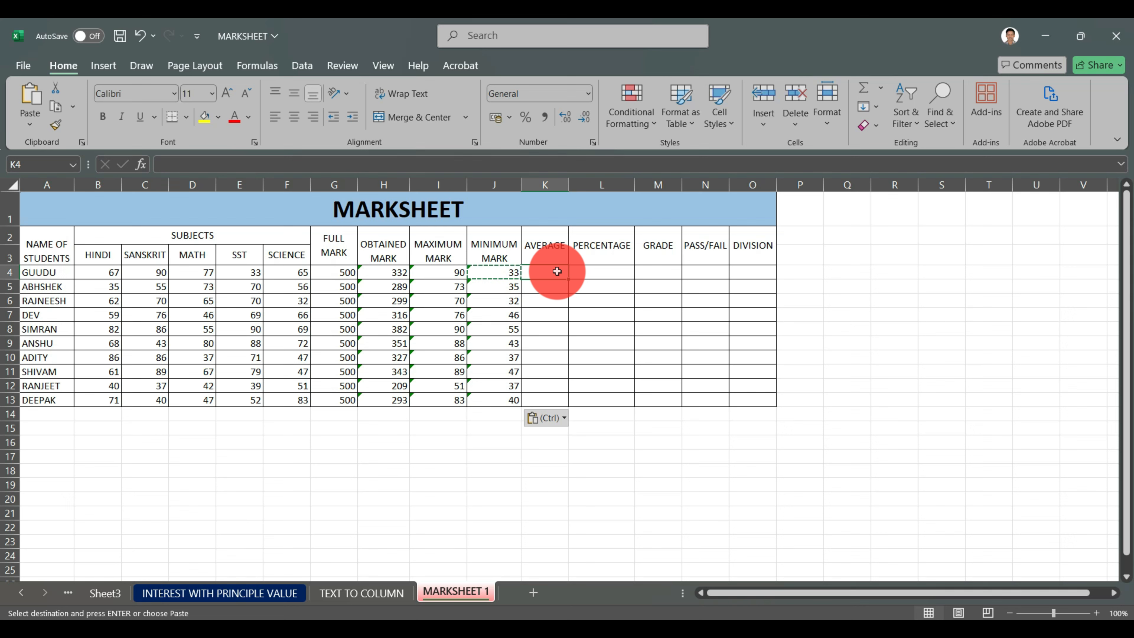
pyautogui.write('=')
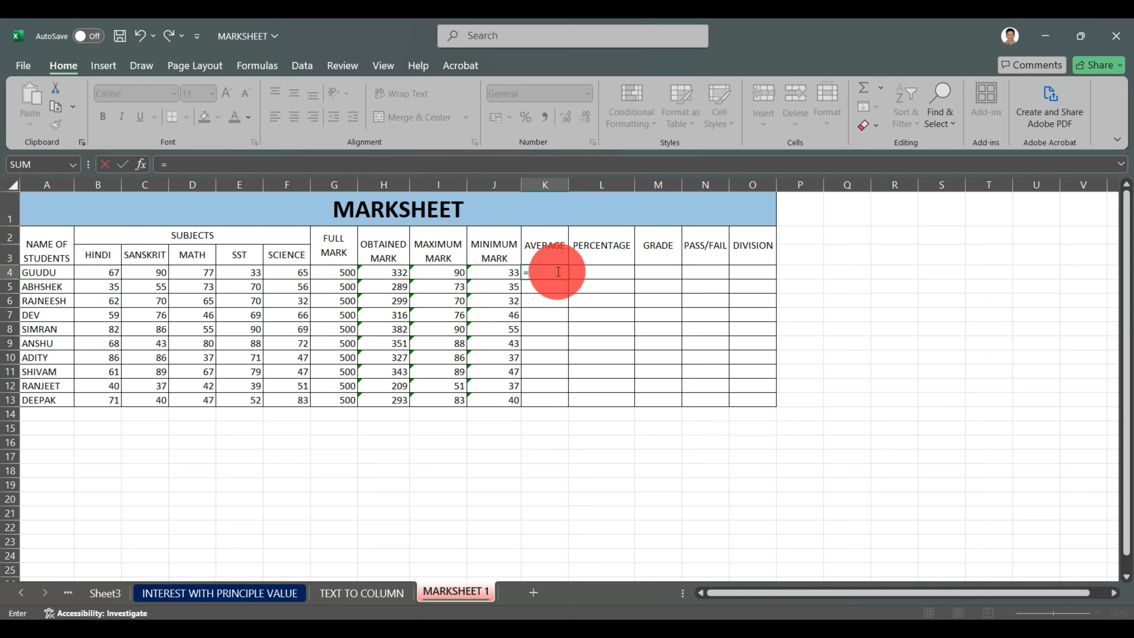
pyautogui.write('AV')
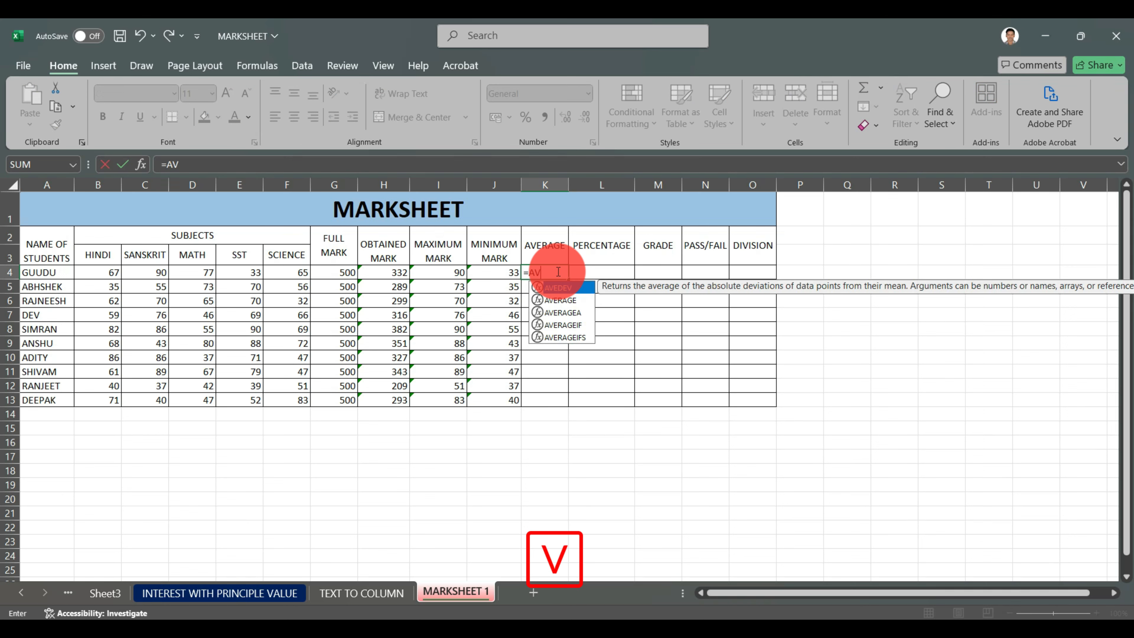
pyautogui.write('ERAG')
pyautogui.press('Tab')
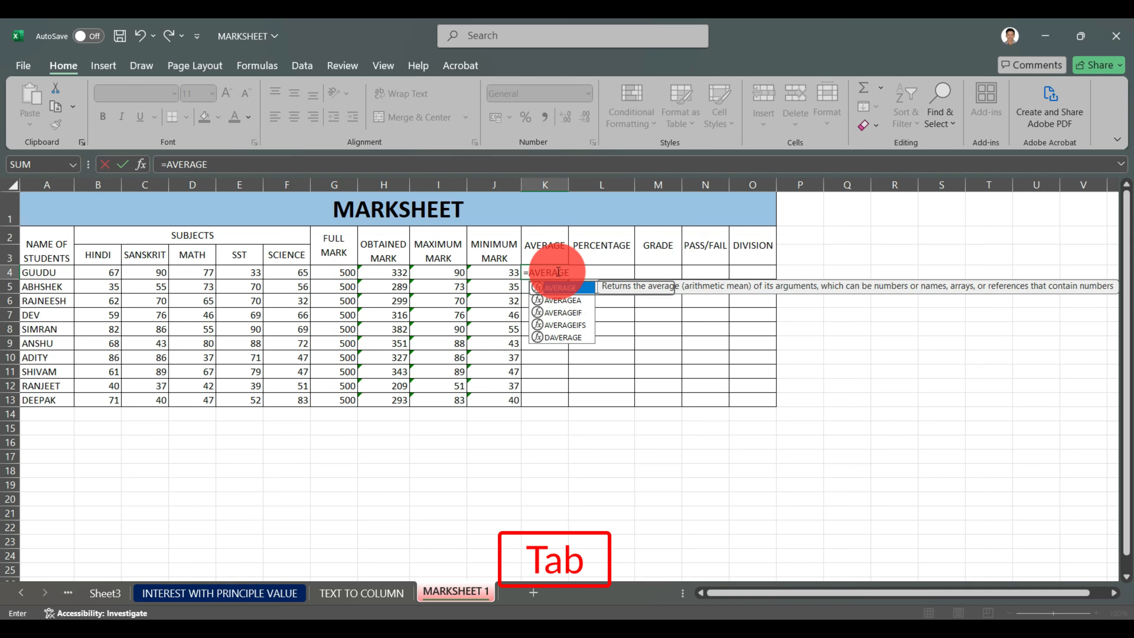
pyautogui.moveTo(98, 273); pyautogui.dragTo(282, 274)
pyautogui.press('Return')
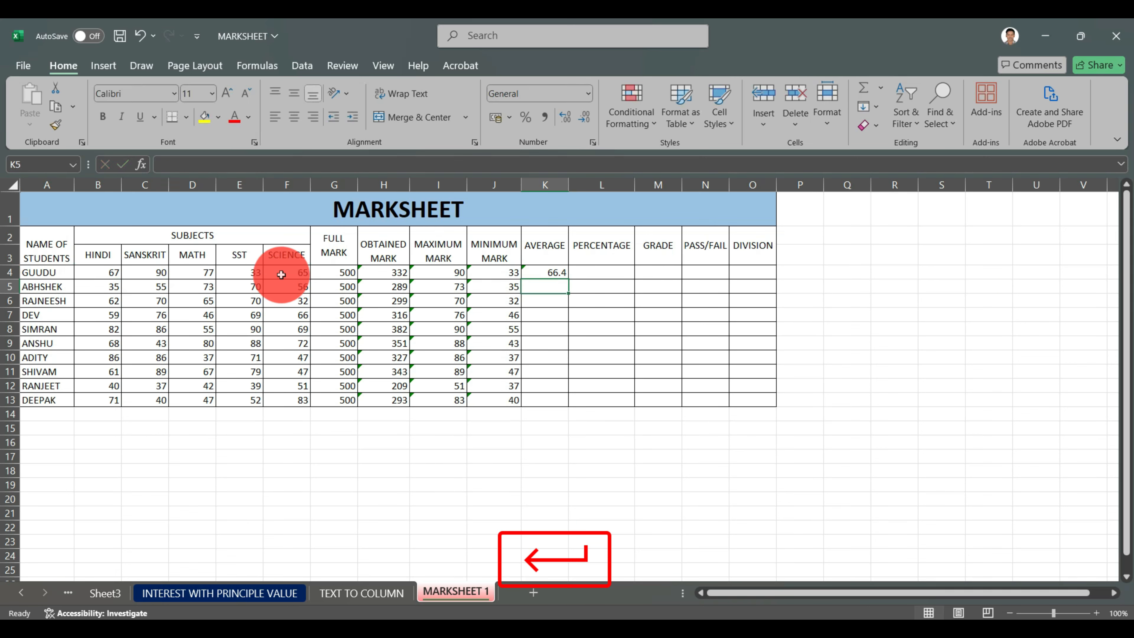
pyautogui.click(539, 270)
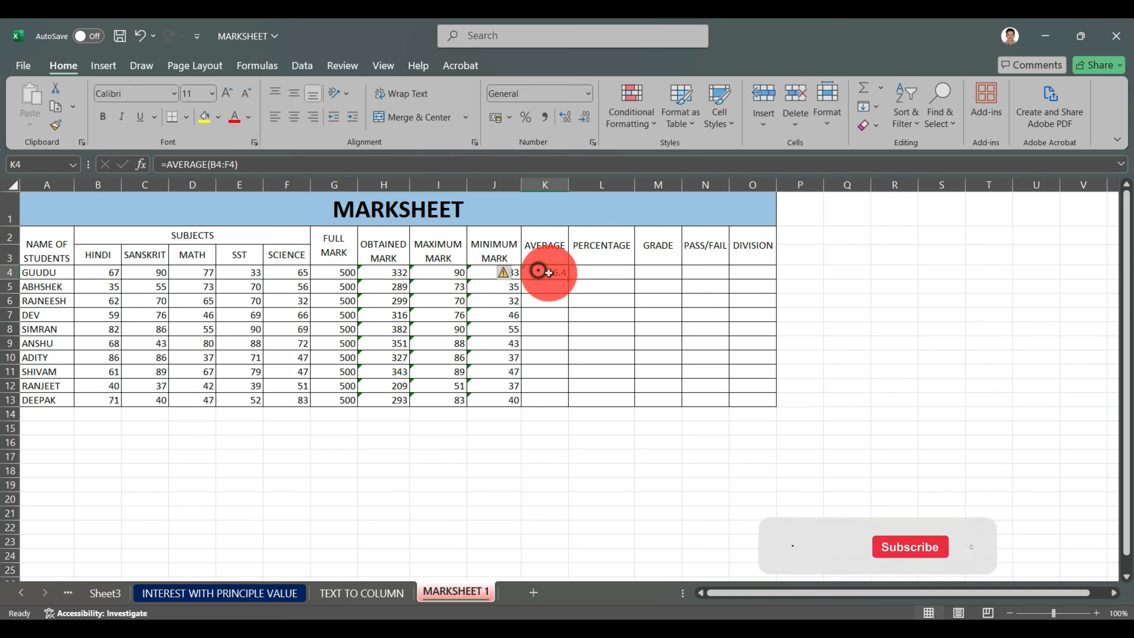
pyautogui.doubleClick(568, 279)
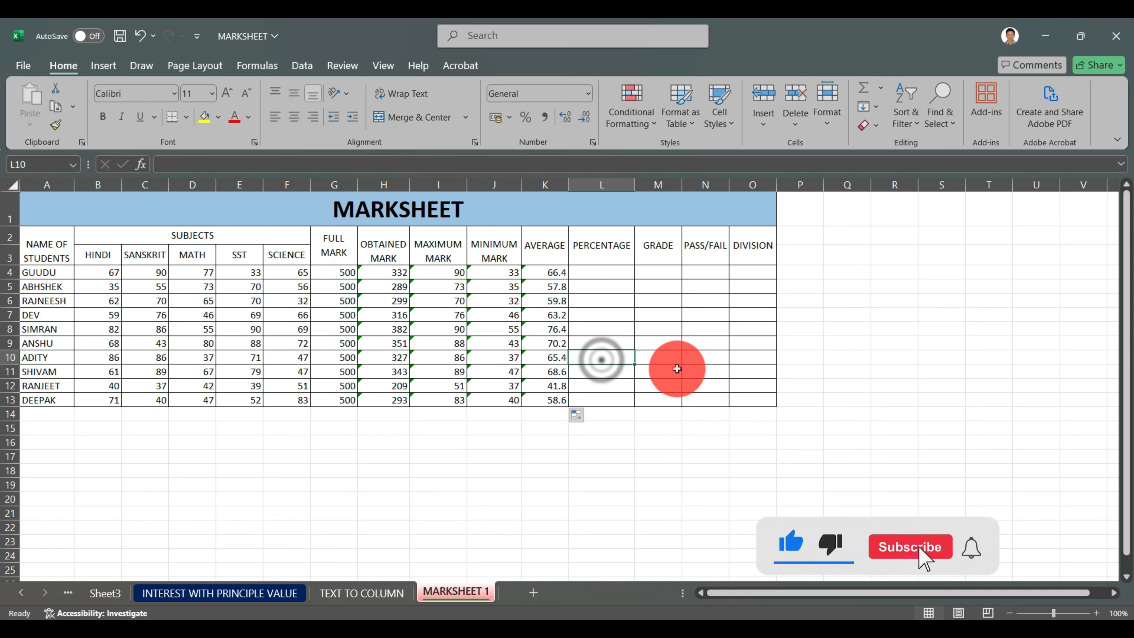
# Enter =H4*100/500 in the first student's Percentage cell, L4, based on the obtained mark and the full mark.
pyautogui.click(605, 269)
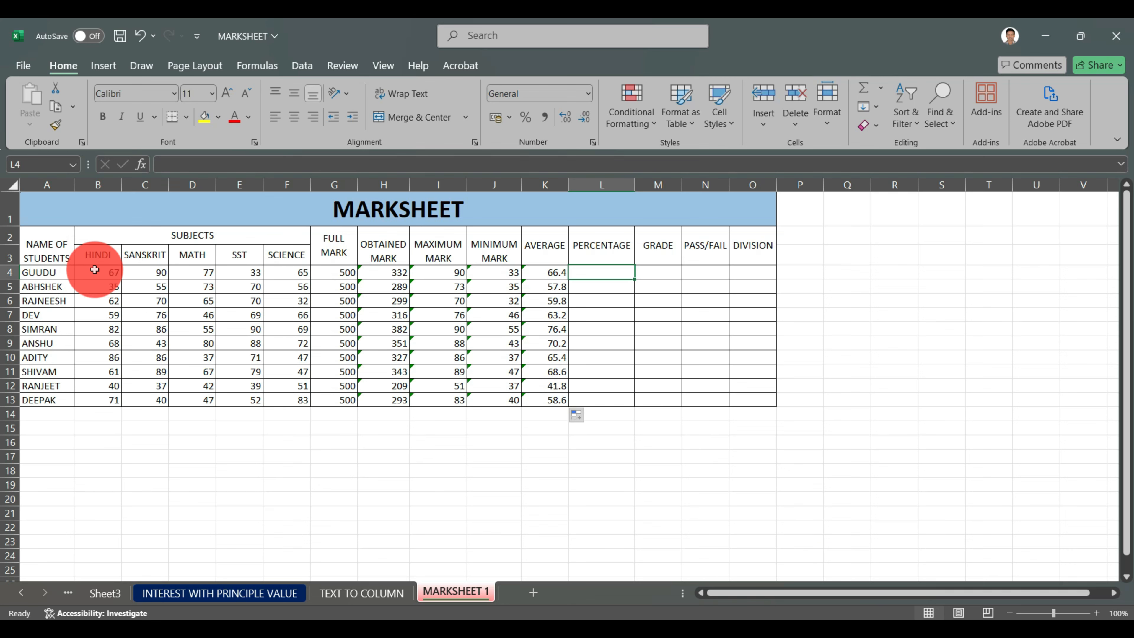
pyautogui.moveTo(94, 264); pyautogui.dragTo(304, 381)
pyautogui.click(222, 310)
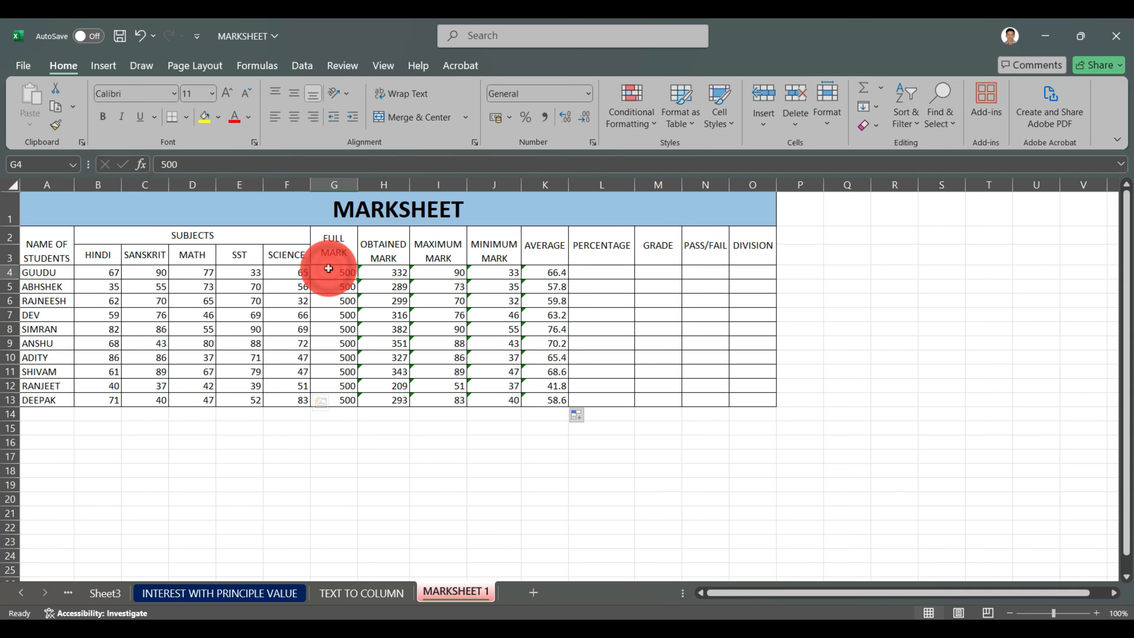
pyautogui.moveTo(326, 271); pyautogui.dragTo(329, 397)
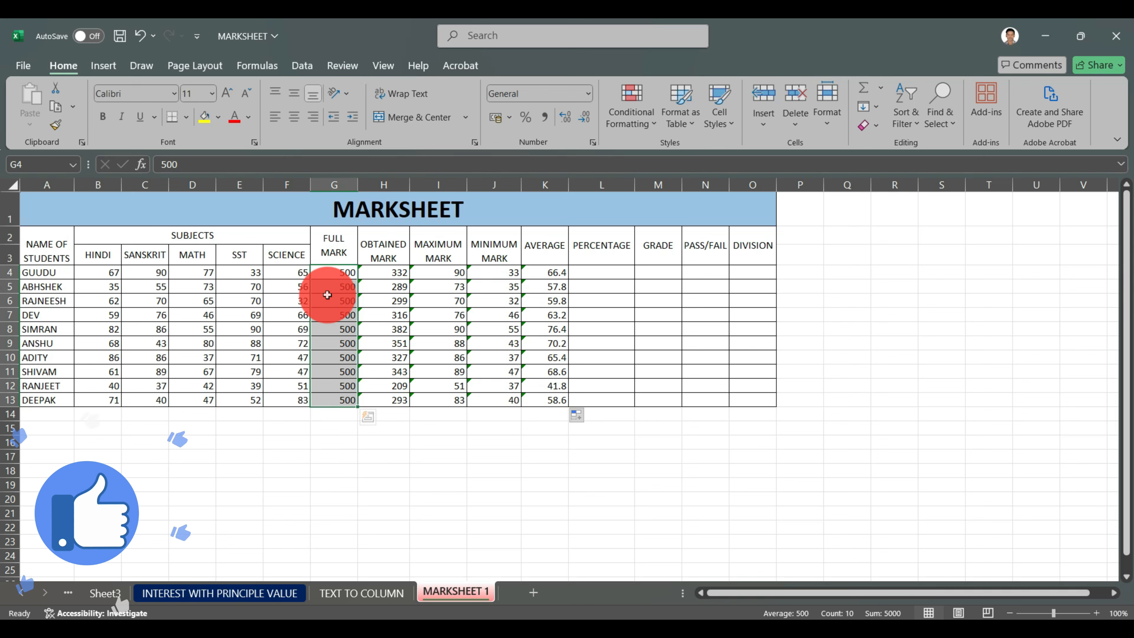
pyautogui.click(374, 278)
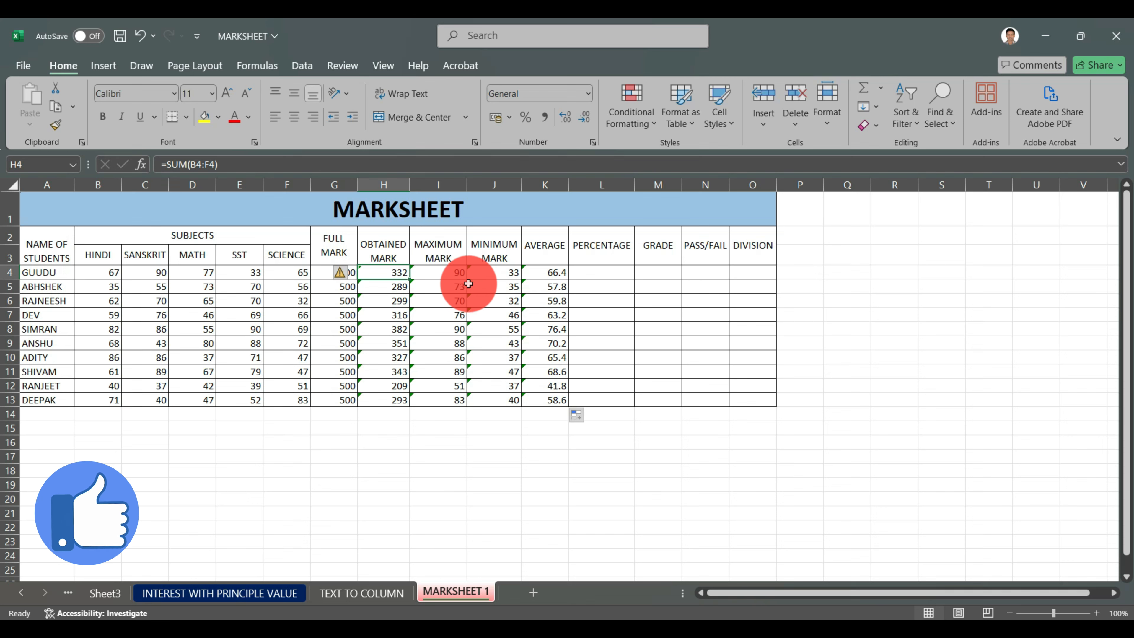
pyautogui.click(595, 275)
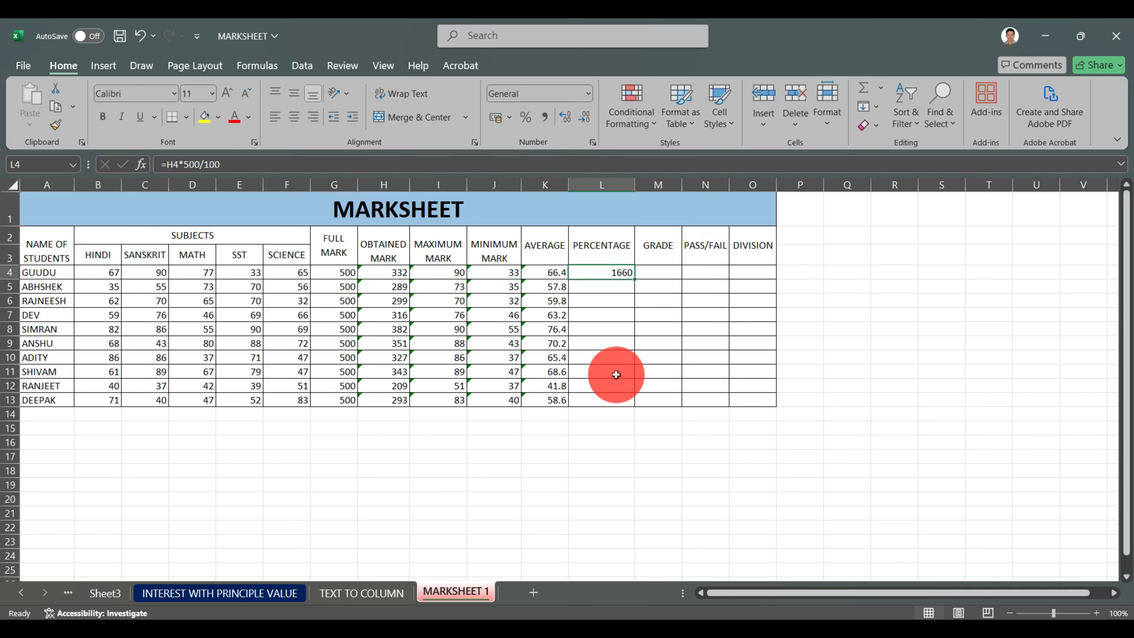
pyautogui.write('=')
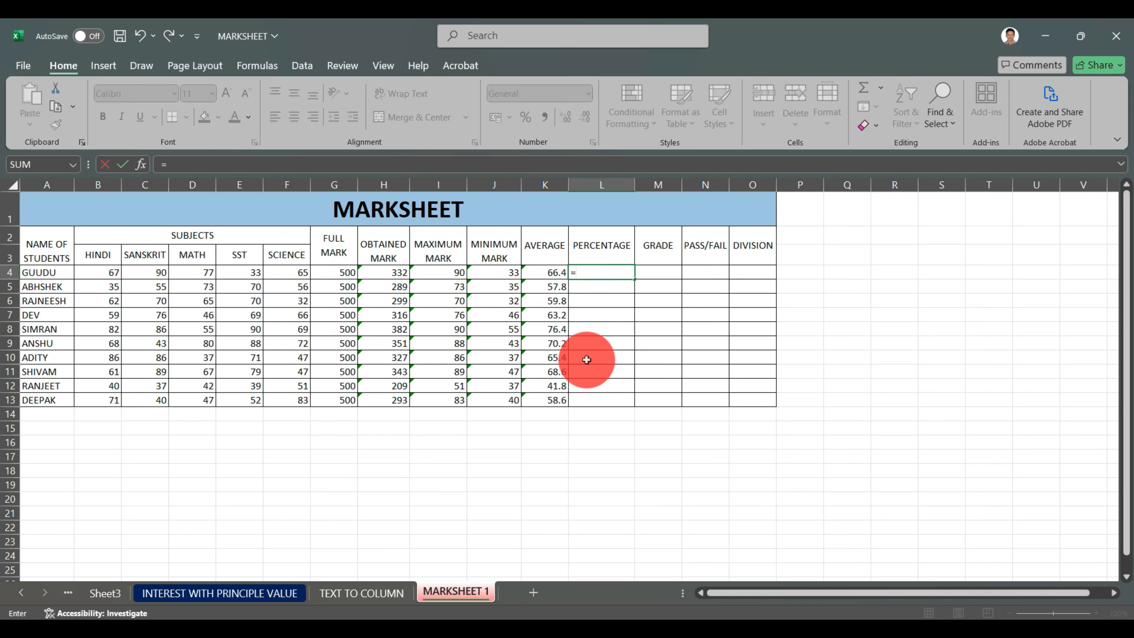
pyautogui.click(380, 271)
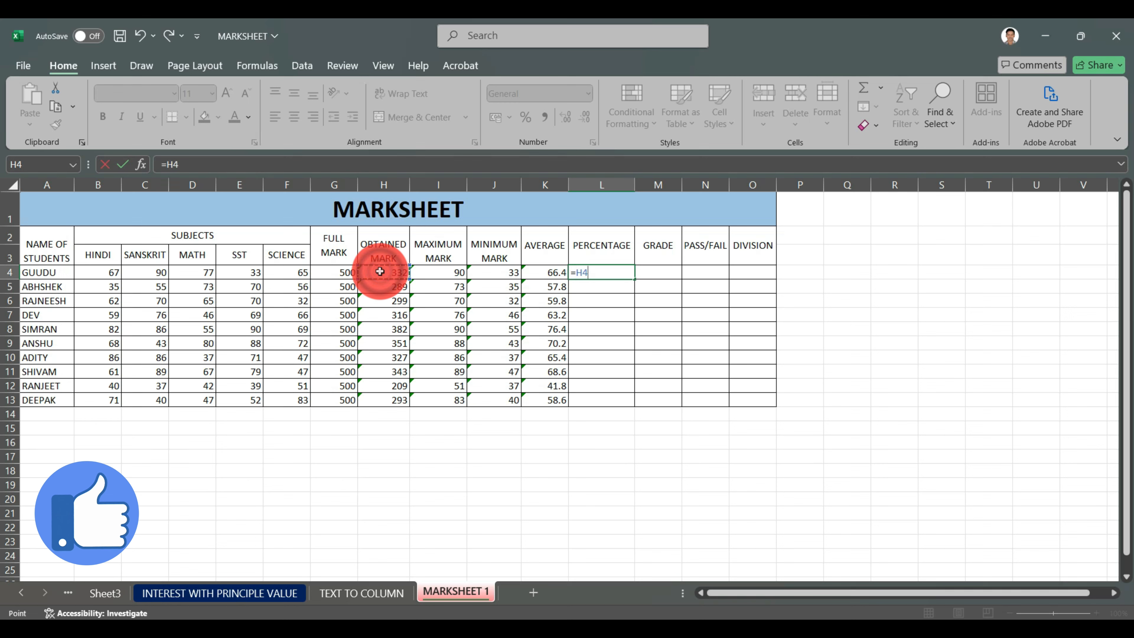
pyautogui.write('*100/500')
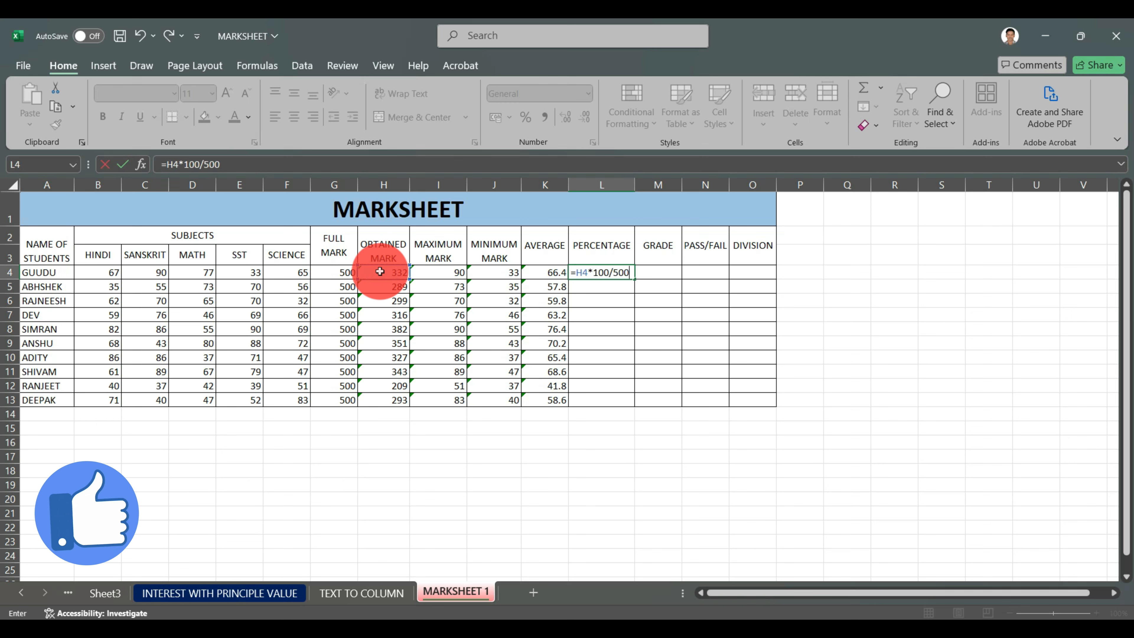
pyautogui.press('Return')
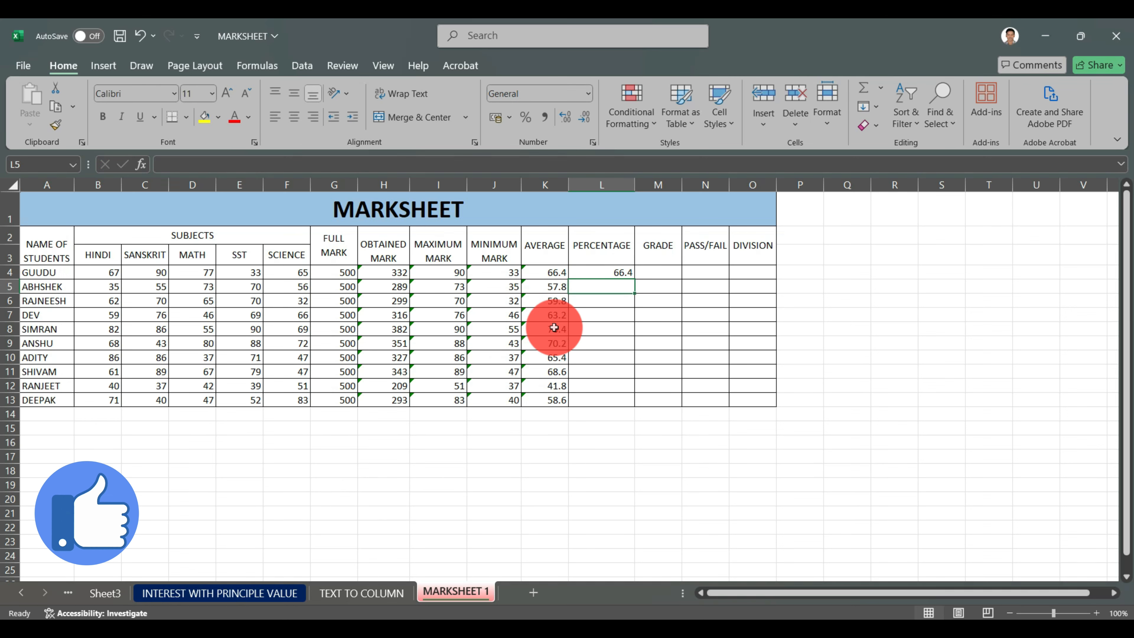
# Fill the percentage formula from L4 down through L13 for the remaining students.
pyautogui.click(613, 270)
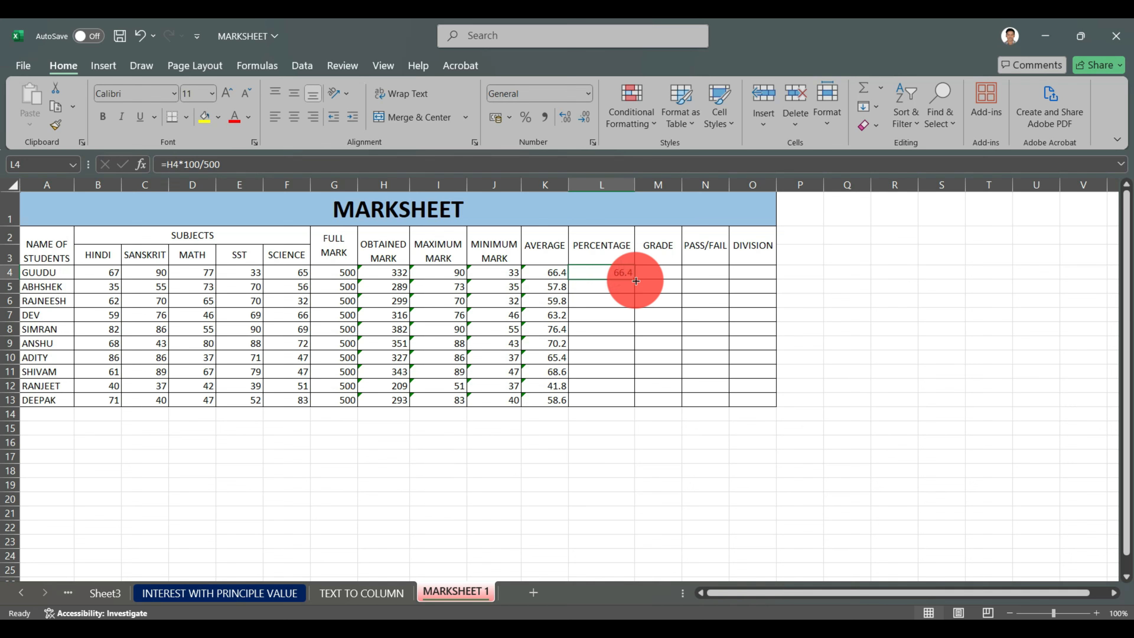
pyautogui.click(636, 280)
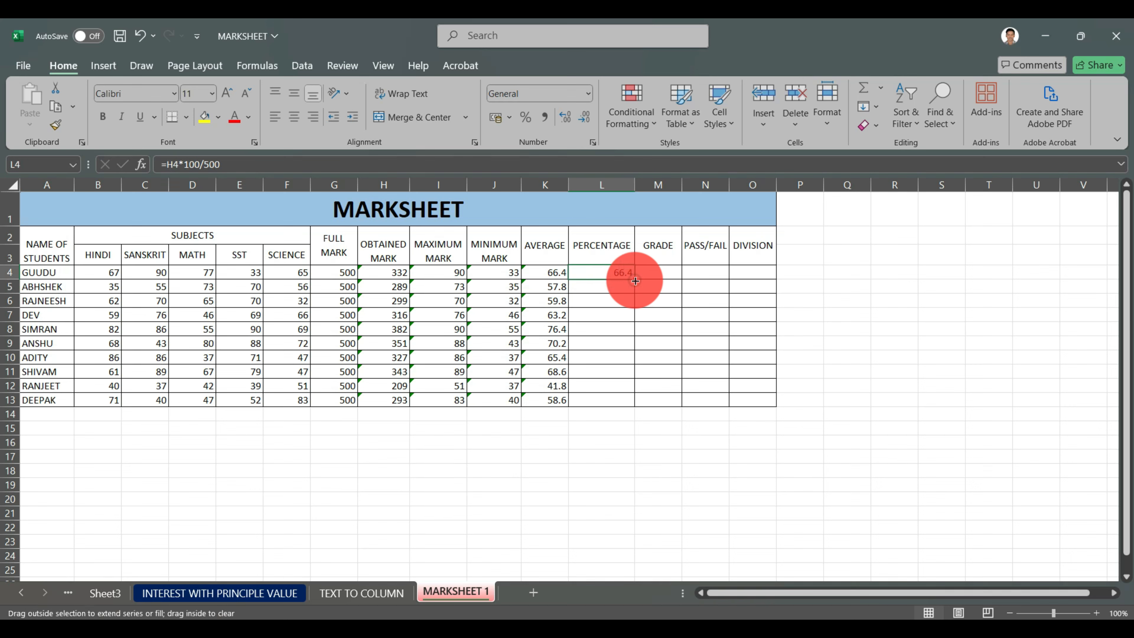
pyautogui.doubleClick(635, 281)
pyautogui.click(653, 500)
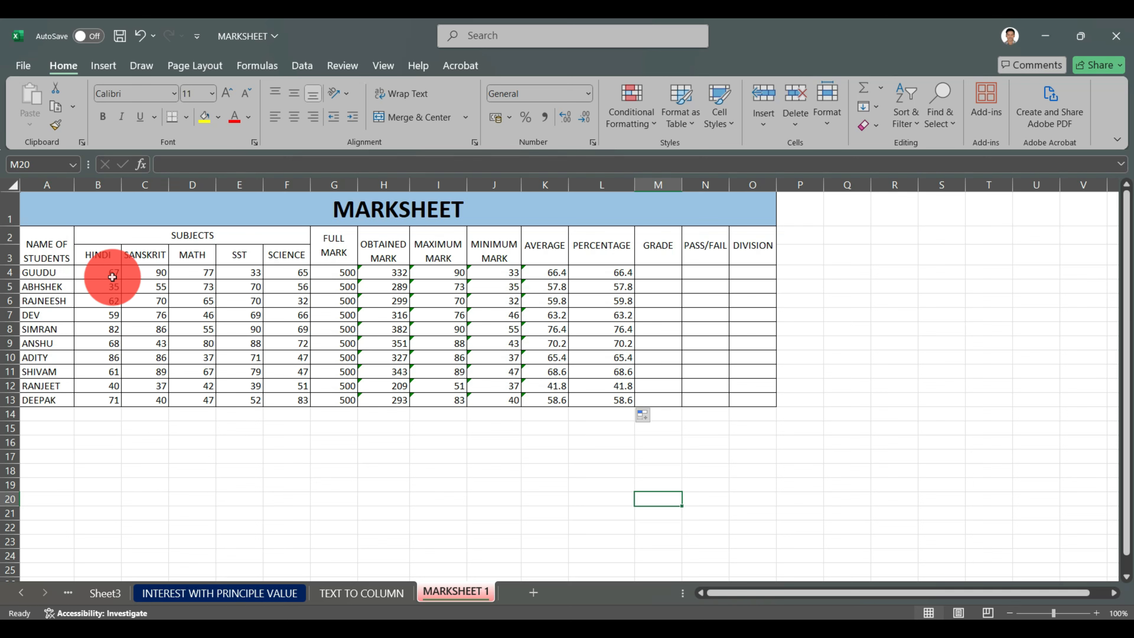
# Review the completed mark, average and percentage columns and the empty Grade, Pass/Fail and Division columns.
pyautogui.click(404, 271)
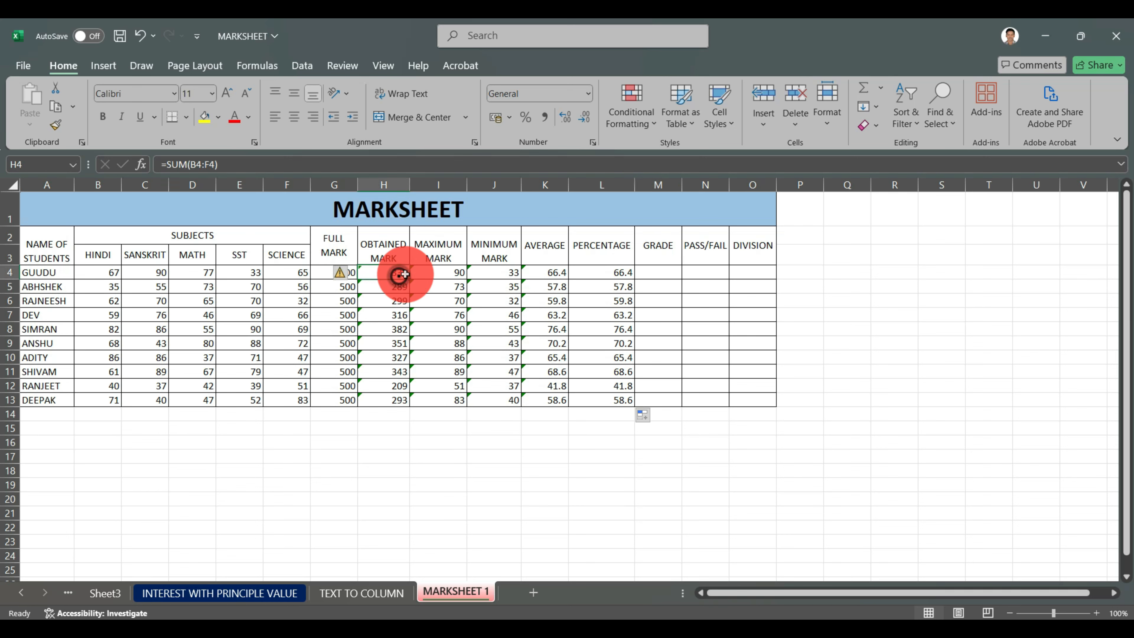
pyautogui.click(446, 246)
pyautogui.click(488, 249)
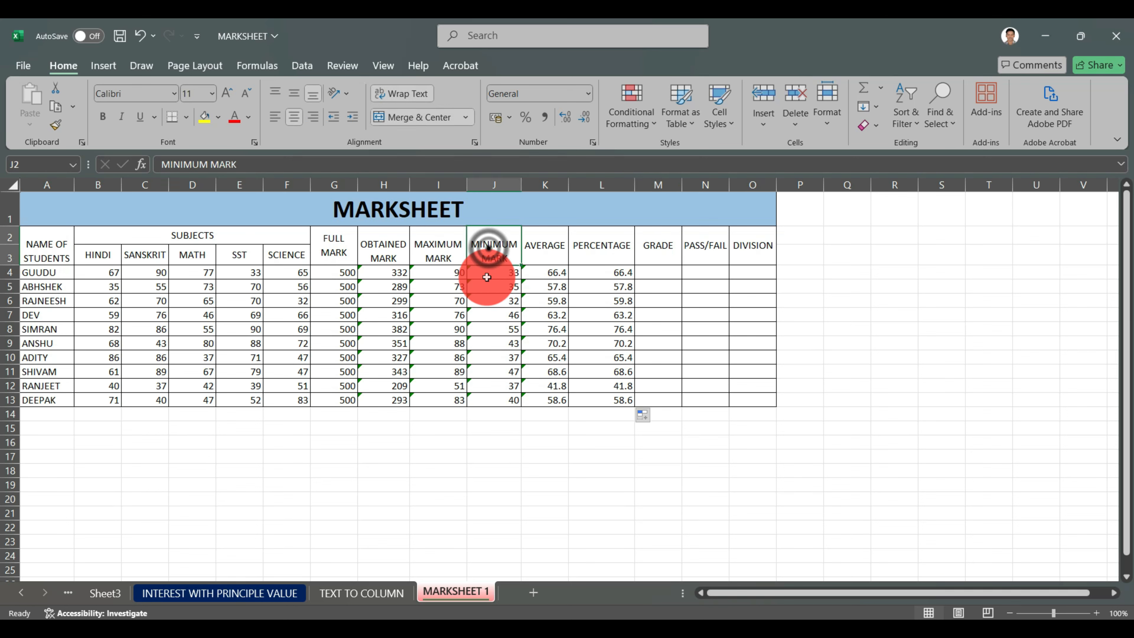
pyautogui.click(554, 257)
pyautogui.click(592, 260)
pyautogui.click(84, 233)
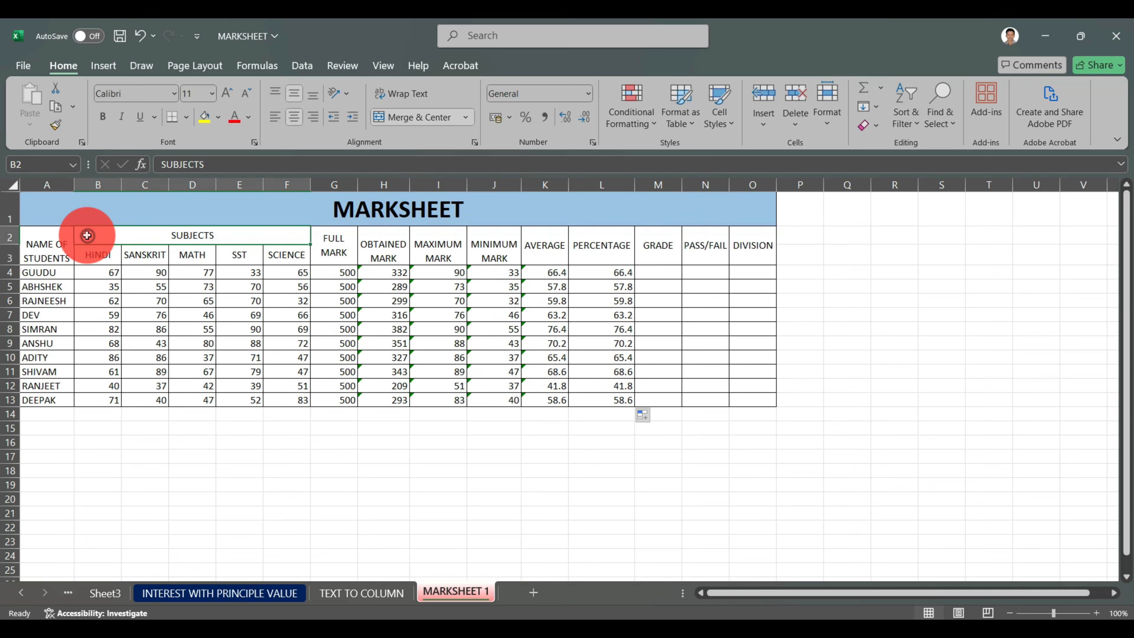
pyautogui.click(658, 246)
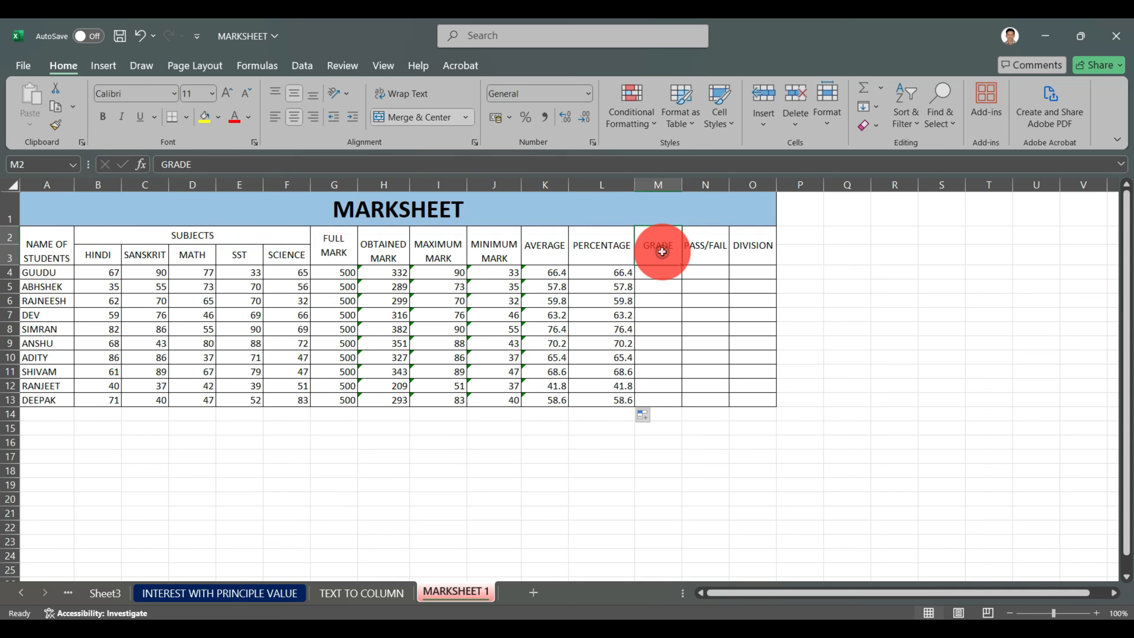
pyautogui.click(734, 246)
pyautogui.click(715, 253)
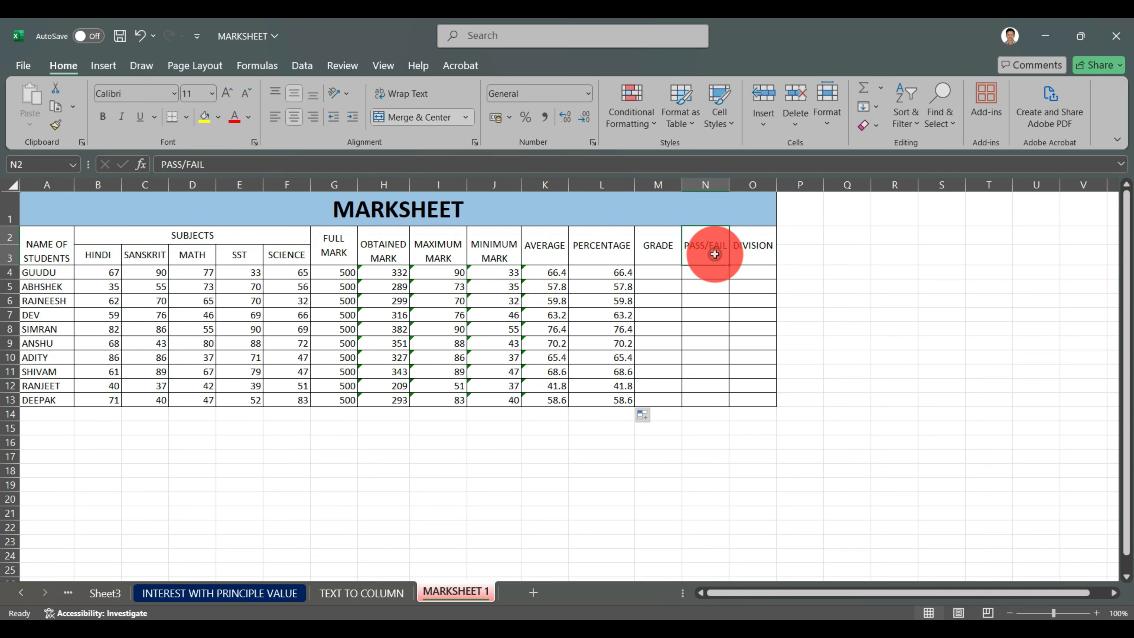
pyautogui.click(657, 245)
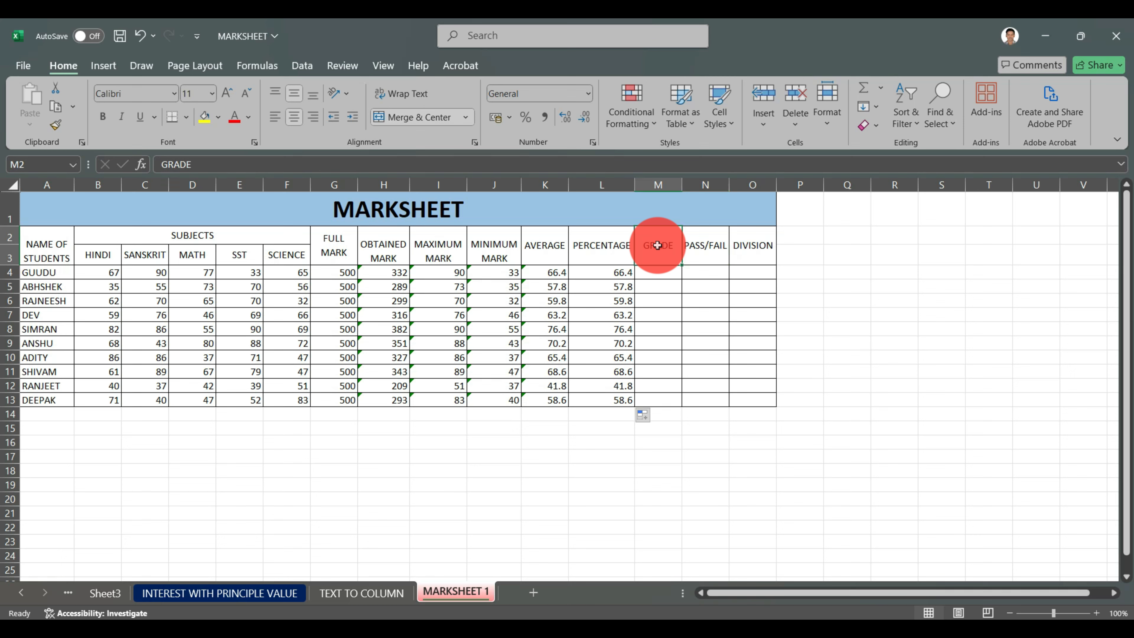
pyautogui.click(536, 368)
pyautogui.click(413, 300)
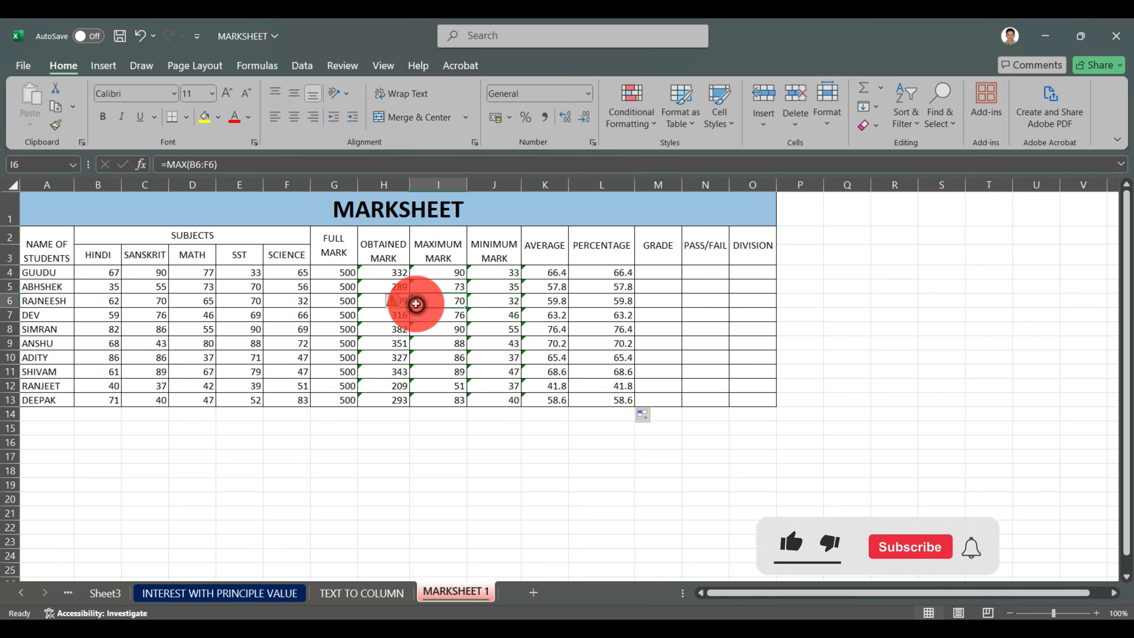